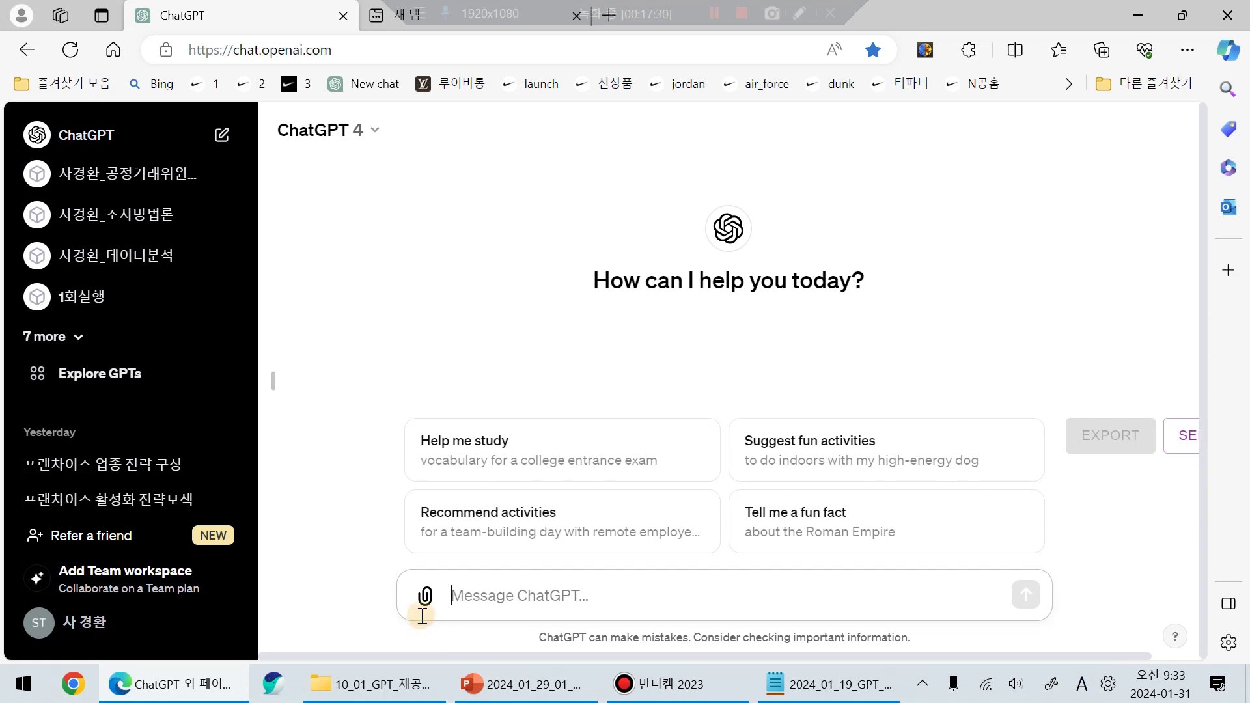
pyautogui.click(968, 50)
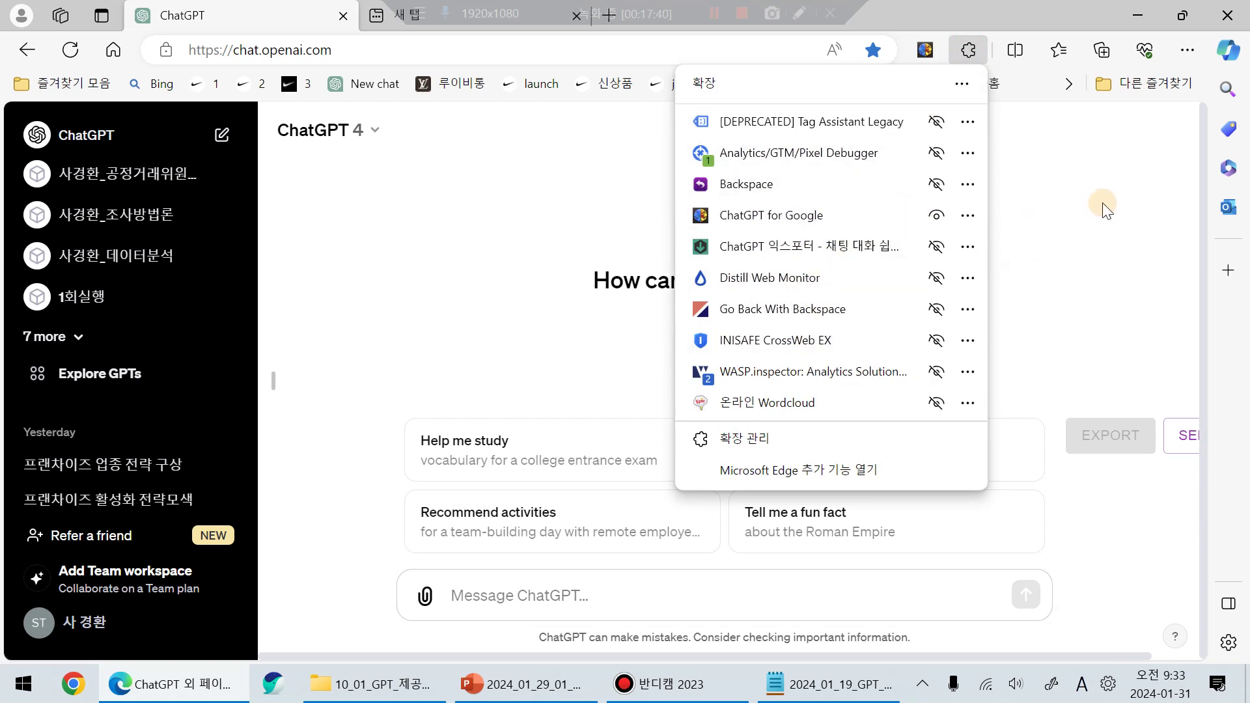
pyautogui.click(1110, 184)
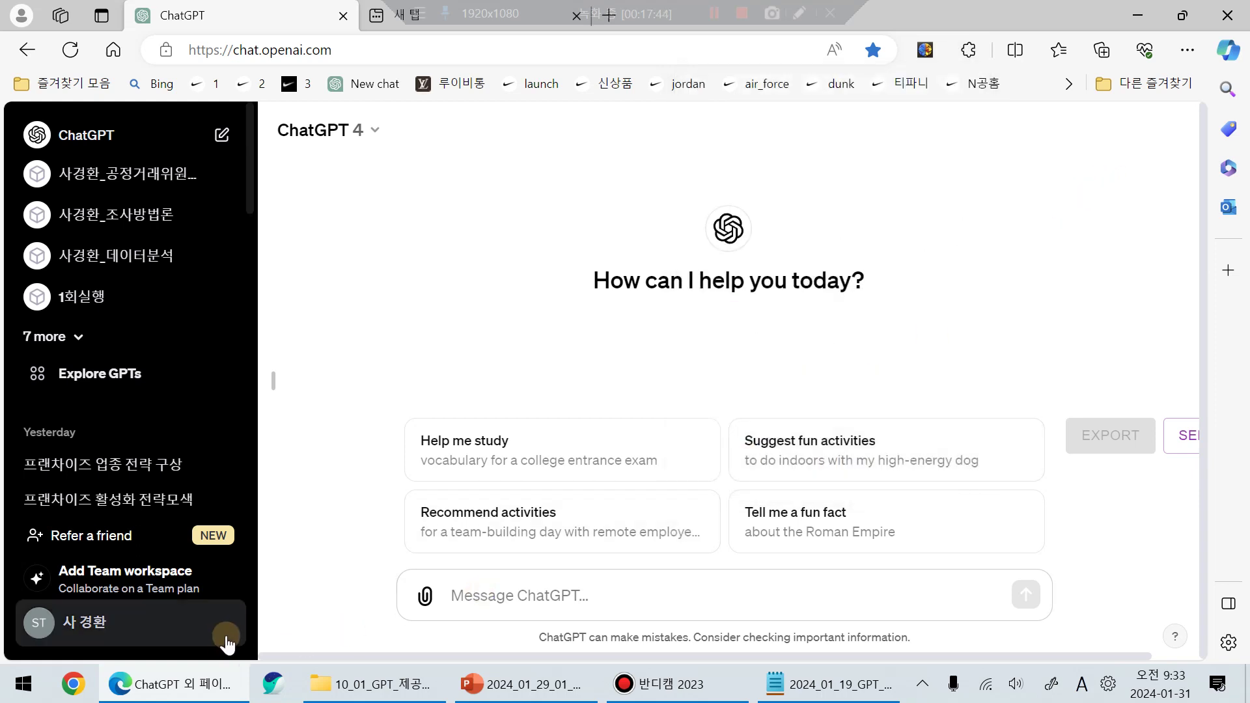
pyautogui.click(261, 629)
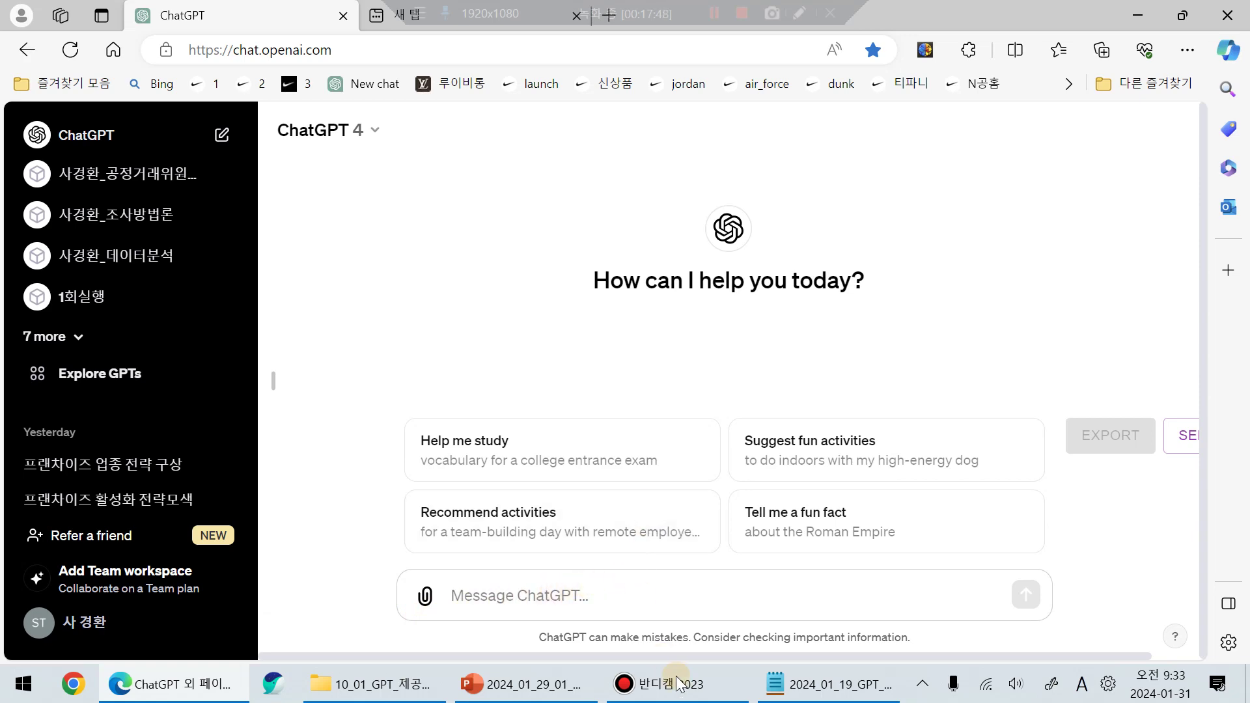
# - Switch to the 10_01_GPT_제공용_2024_02 folder, open 2024_01_30_02_프롬프트작성법.xlsx and maximize the workbook window
pyautogui.click(541, 690)
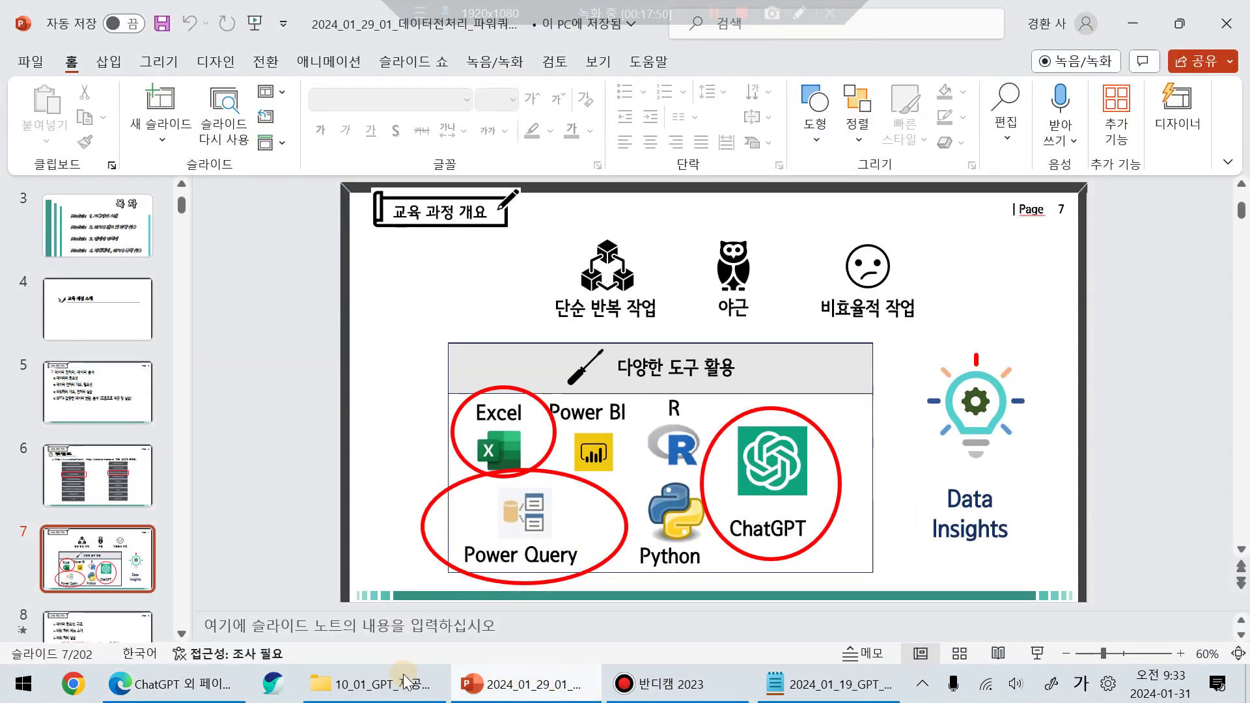
pyautogui.click(366, 688)
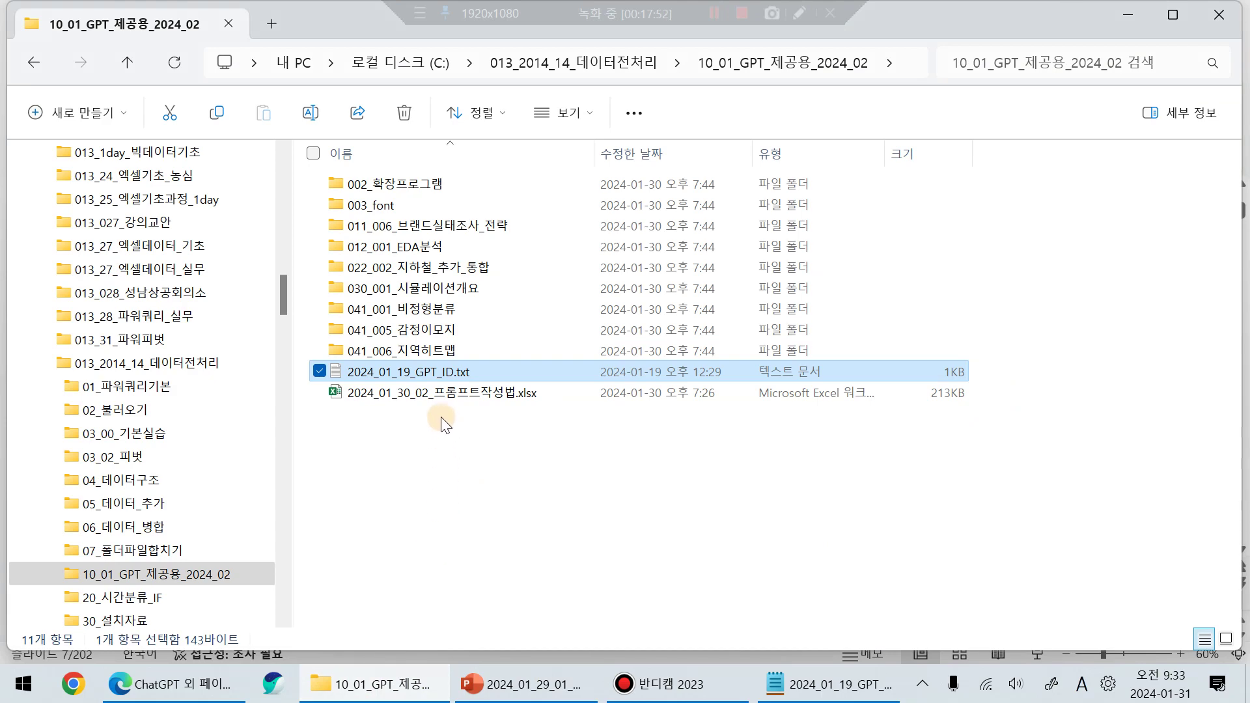
pyautogui.doubleClick(445, 393)
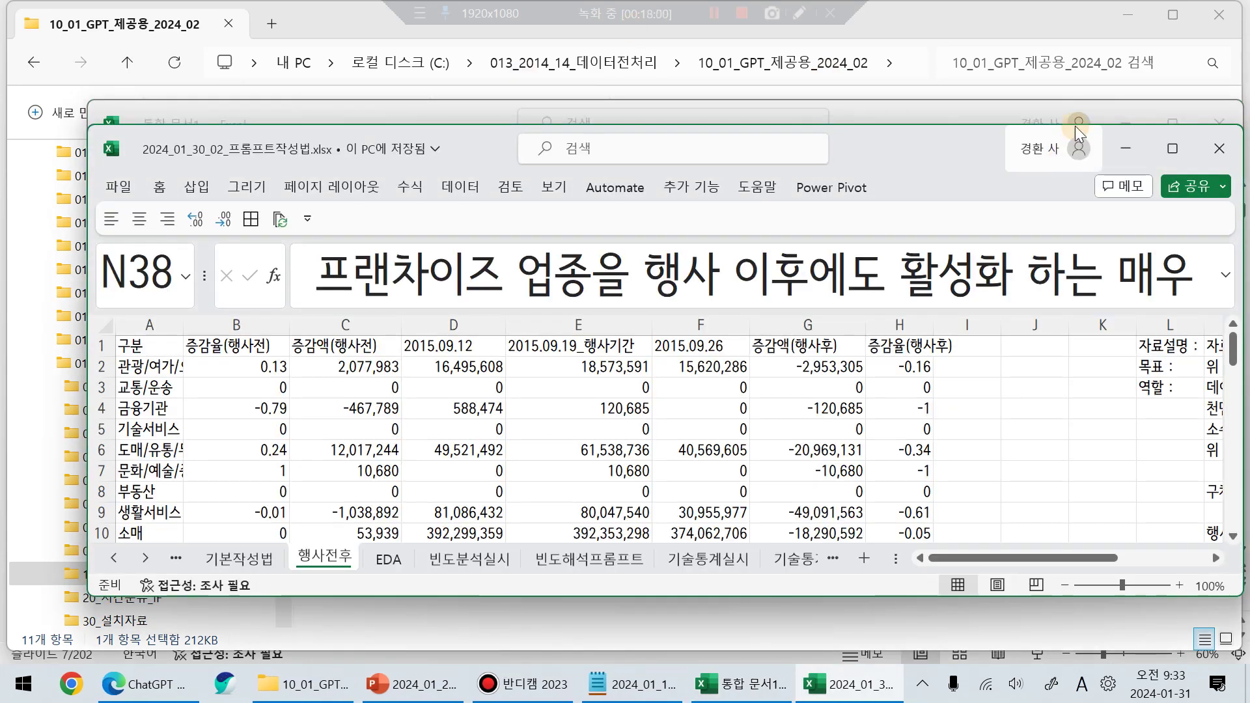
pyautogui.click(1179, 145)
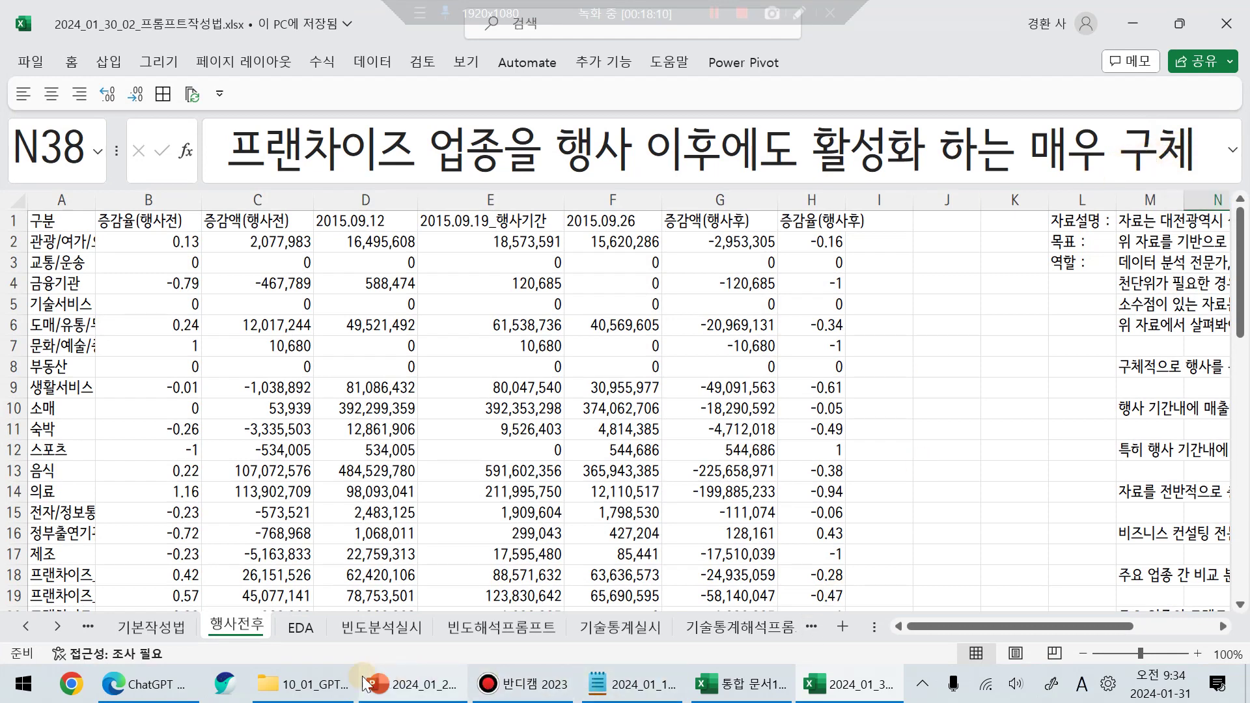
# - Switch to ChatGPT in the browser and choose the GPT-4 model for the chat
pyautogui.click(144, 684)
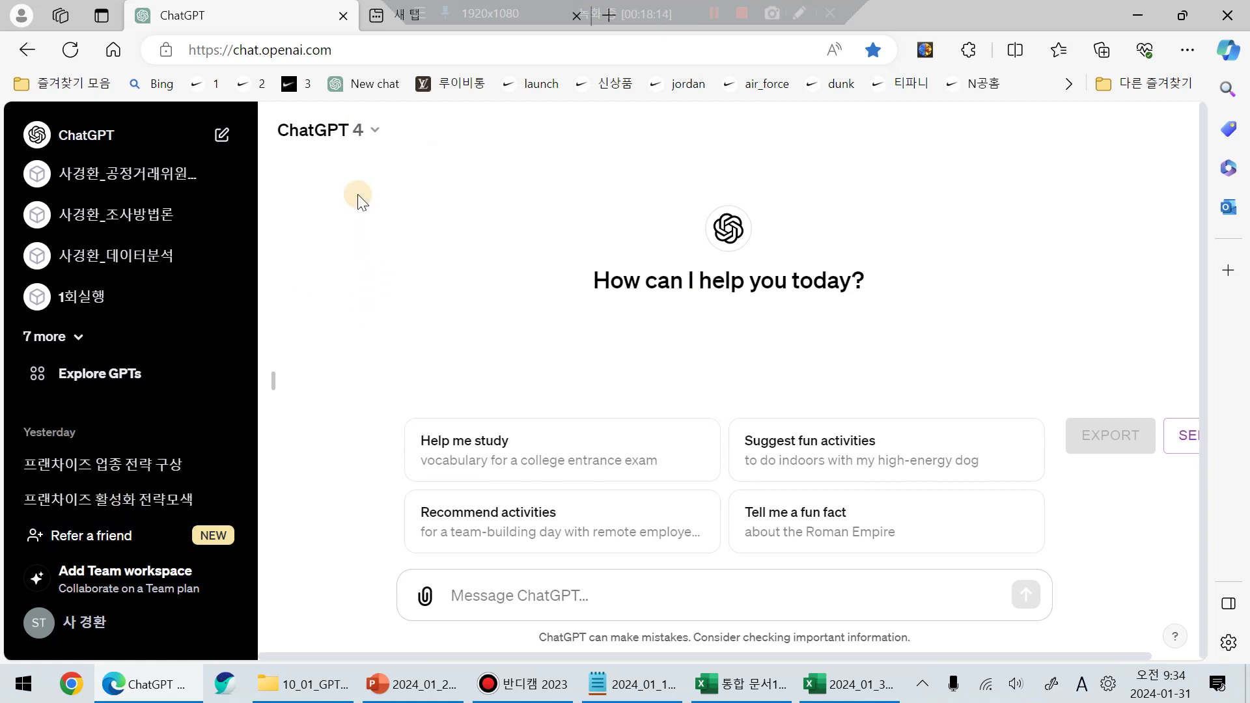
pyautogui.click(311, 130)
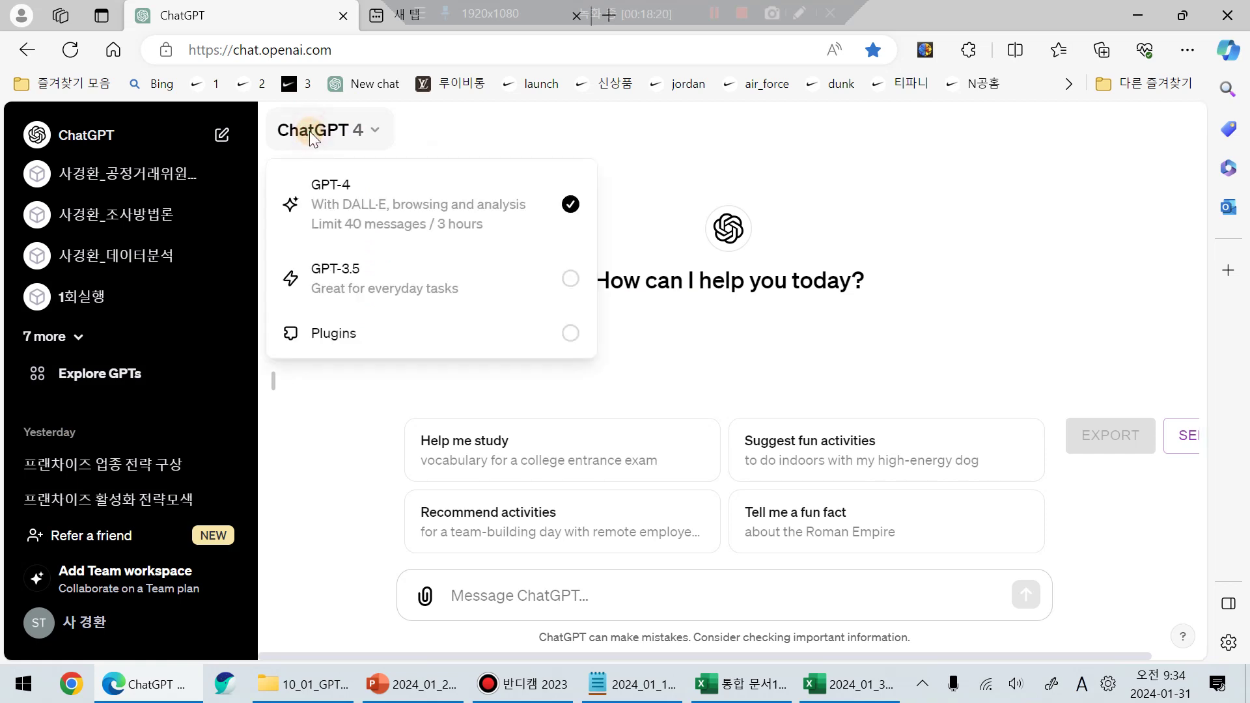
pyautogui.click(325, 204)
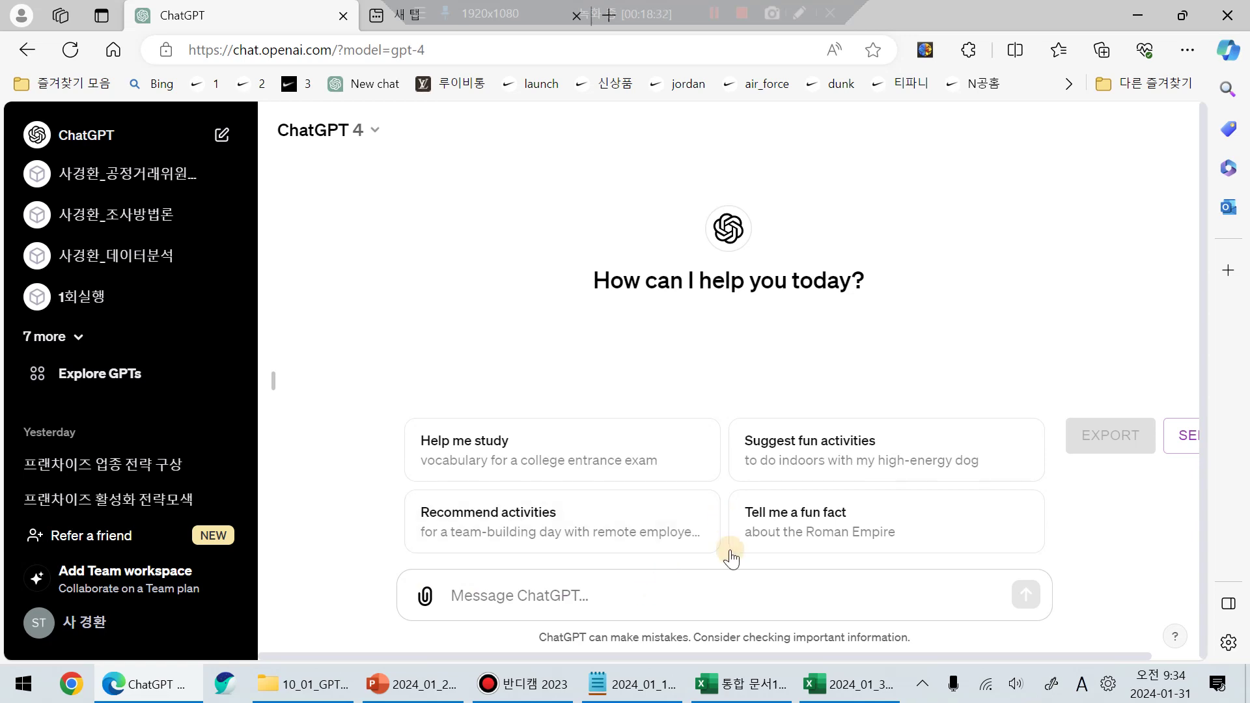
# - Switch back to the 프롬프트작성법 workbook in Excel and open the 구조변경 sheet
pyautogui.click(879, 695)
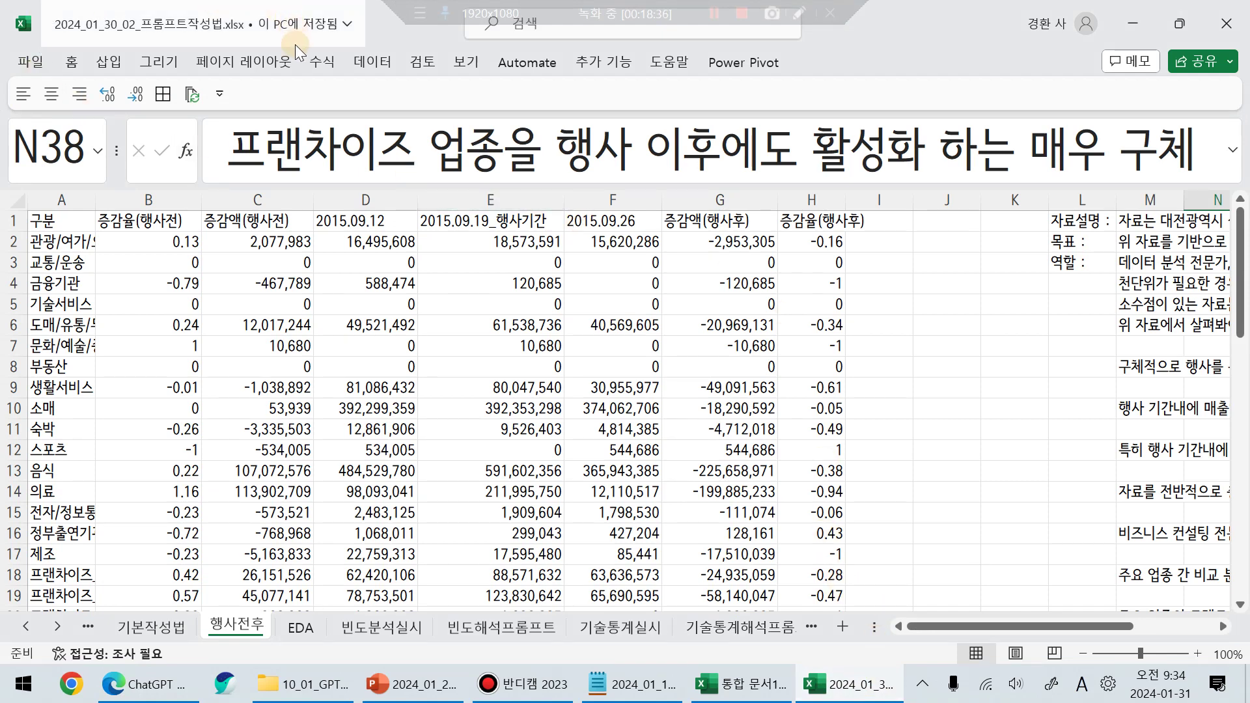
pyautogui.click(57, 627)
pyautogui.click(57, 627)
pyautogui.click(57, 627)
pyautogui.click(58, 627)
pyautogui.click(58, 627)
pyautogui.click(57, 627)
pyautogui.click(57, 626)
pyautogui.click(57, 627)
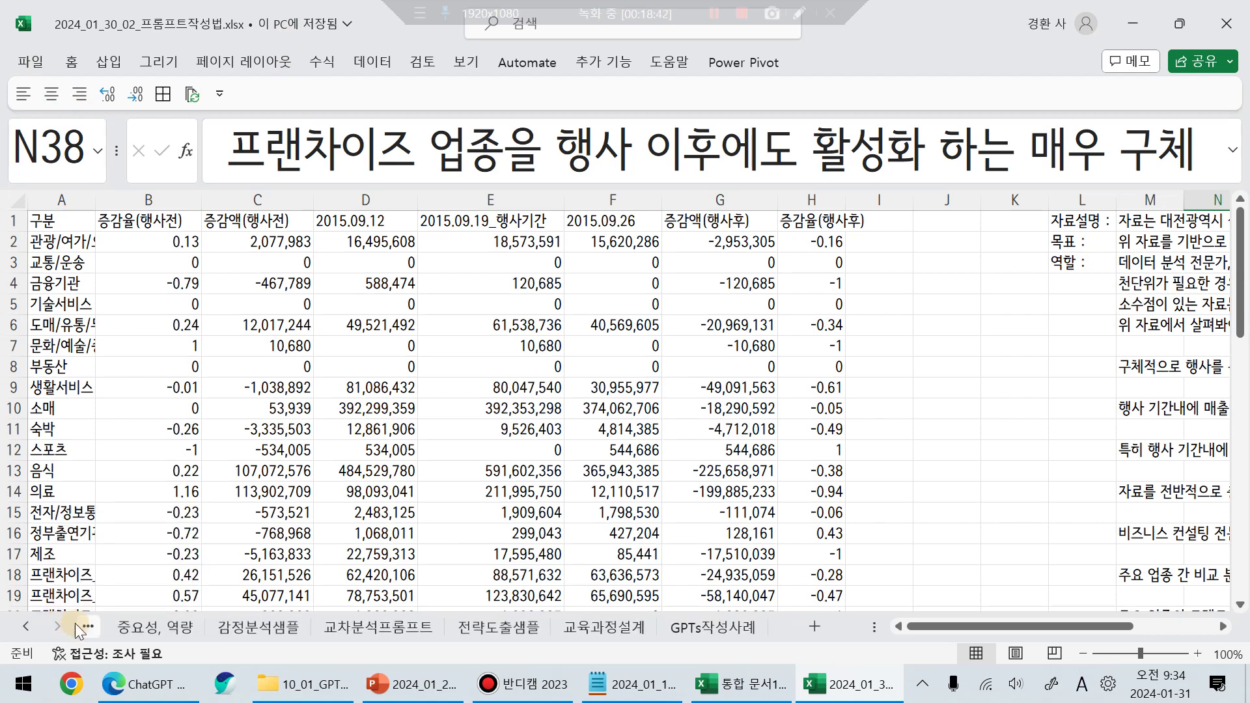
pyautogui.click(31, 628)
pyautogui.click(32, 627)
pyautogui.click(31, 627)
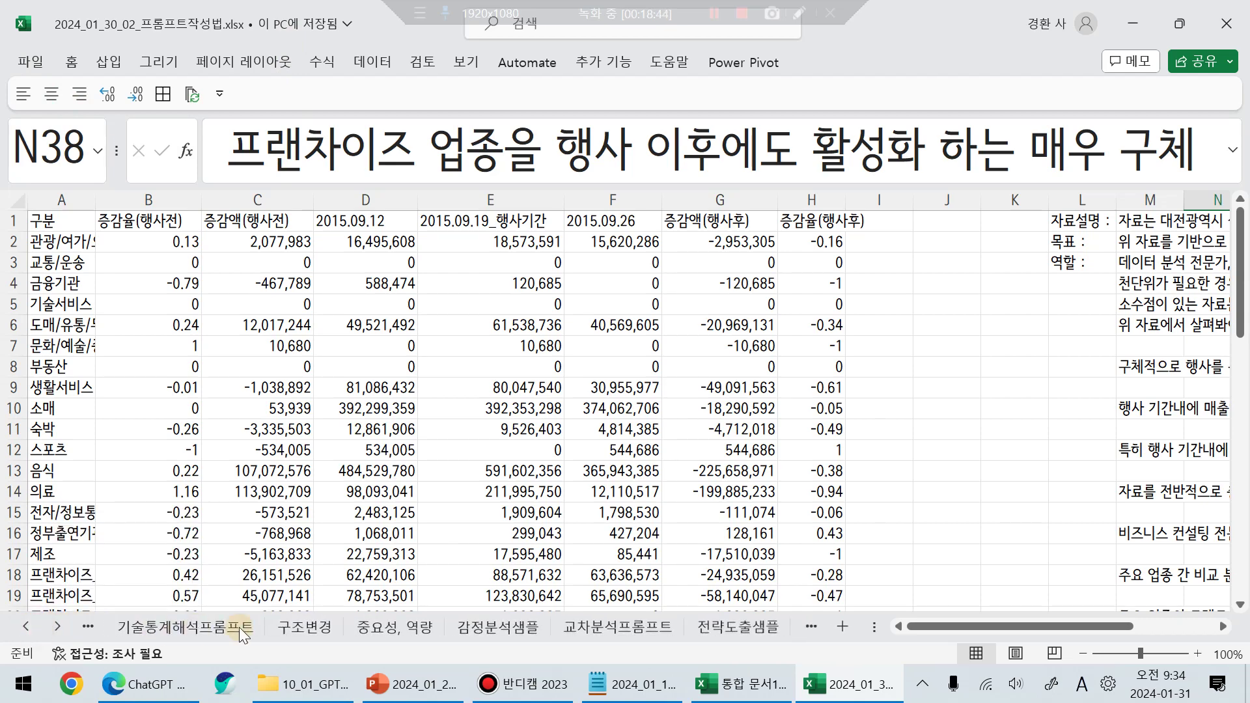
pyautogui.click(303, 623)
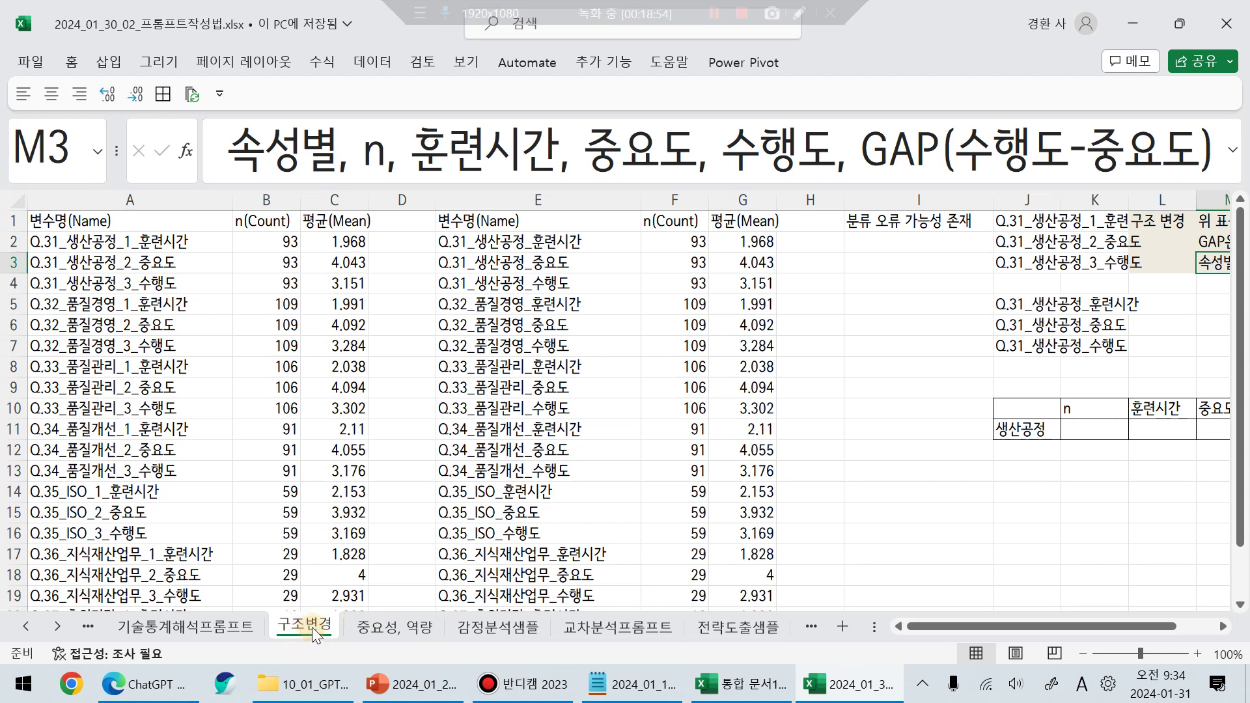
# - Examine the source tables in columns A:C and E:G alongside the target table layout in J10:O11
pyautogui.moveTo(130, 199); pyautogui.dragTo(345, 199)
pyautogui.moveTo(501, 196); pyautogui.dragTo(743, 201)
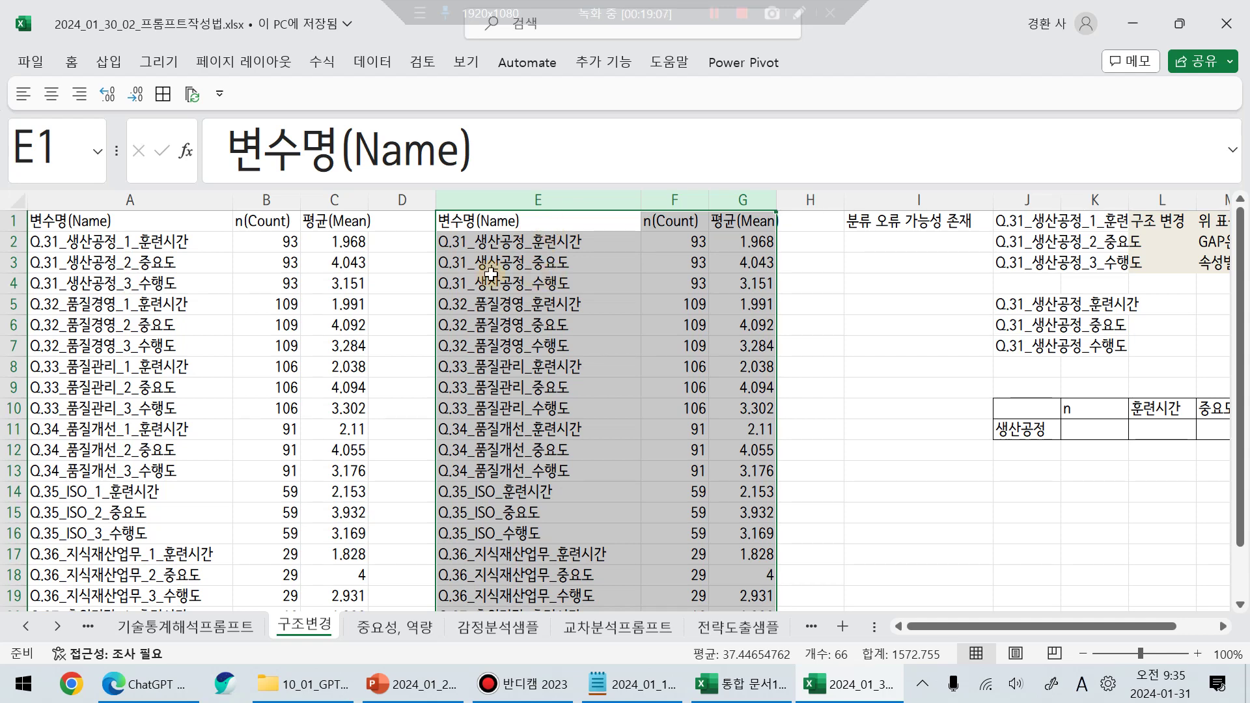
pyautogui.click(129, 200)
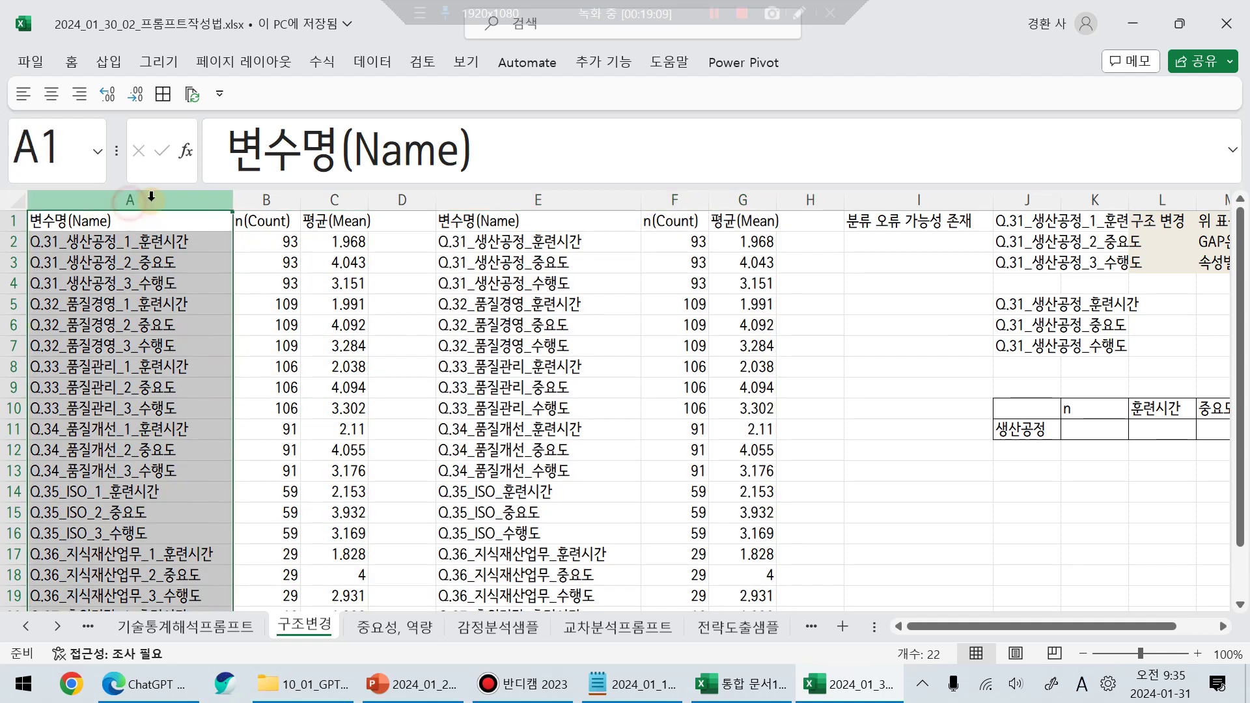
pyautogui.click(579, 193)
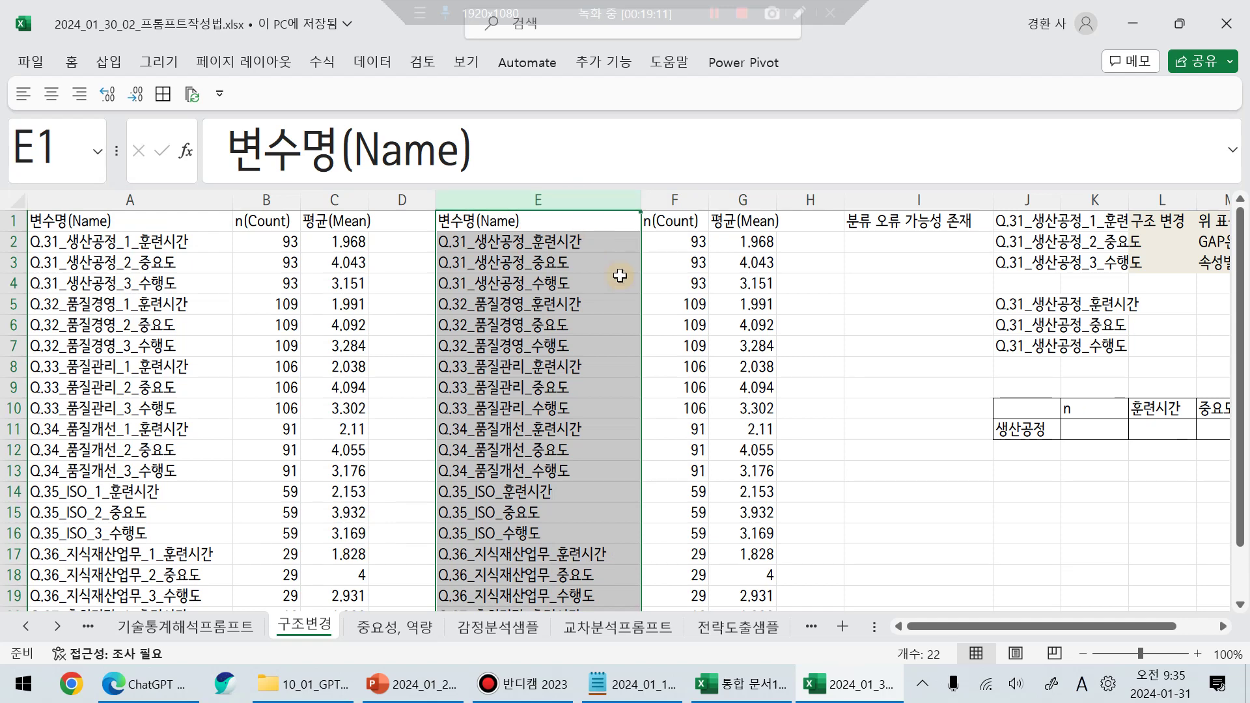
pyautogui.moveTo(1025, 625); pyautogui.dragTo(1138, 634)
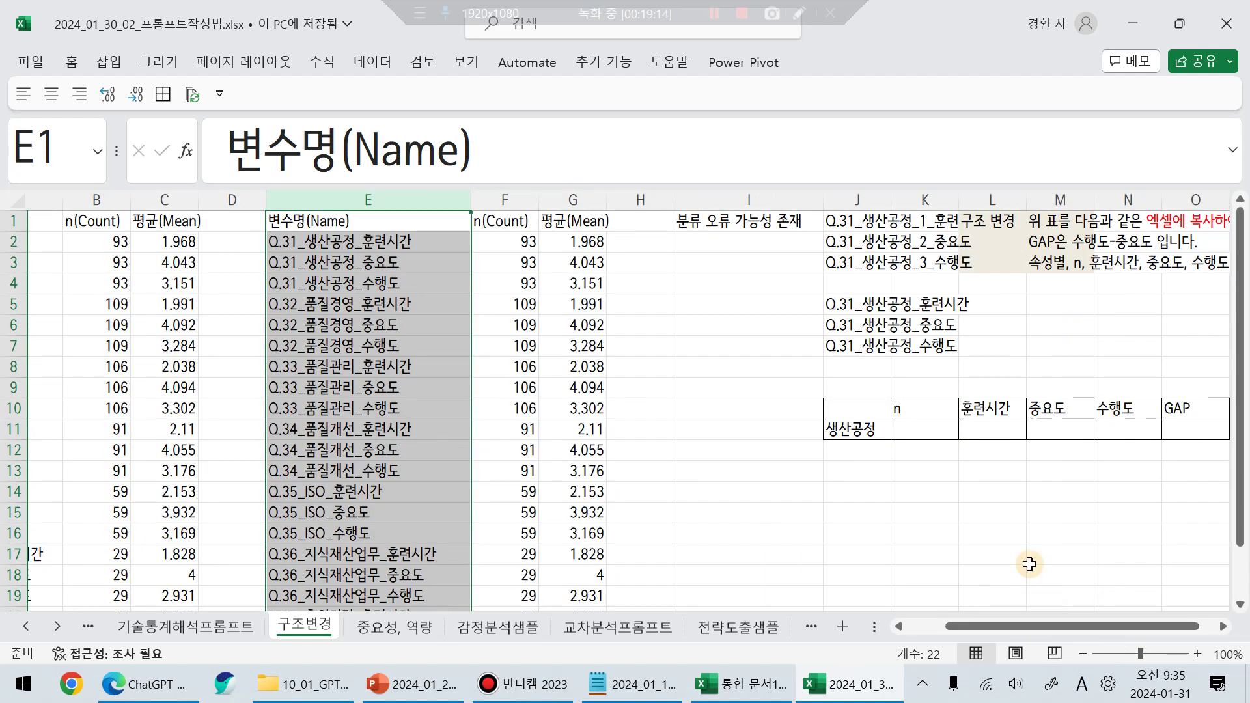
pyautogui.click(1224, 626)
pyautogui.click(1224, 627)
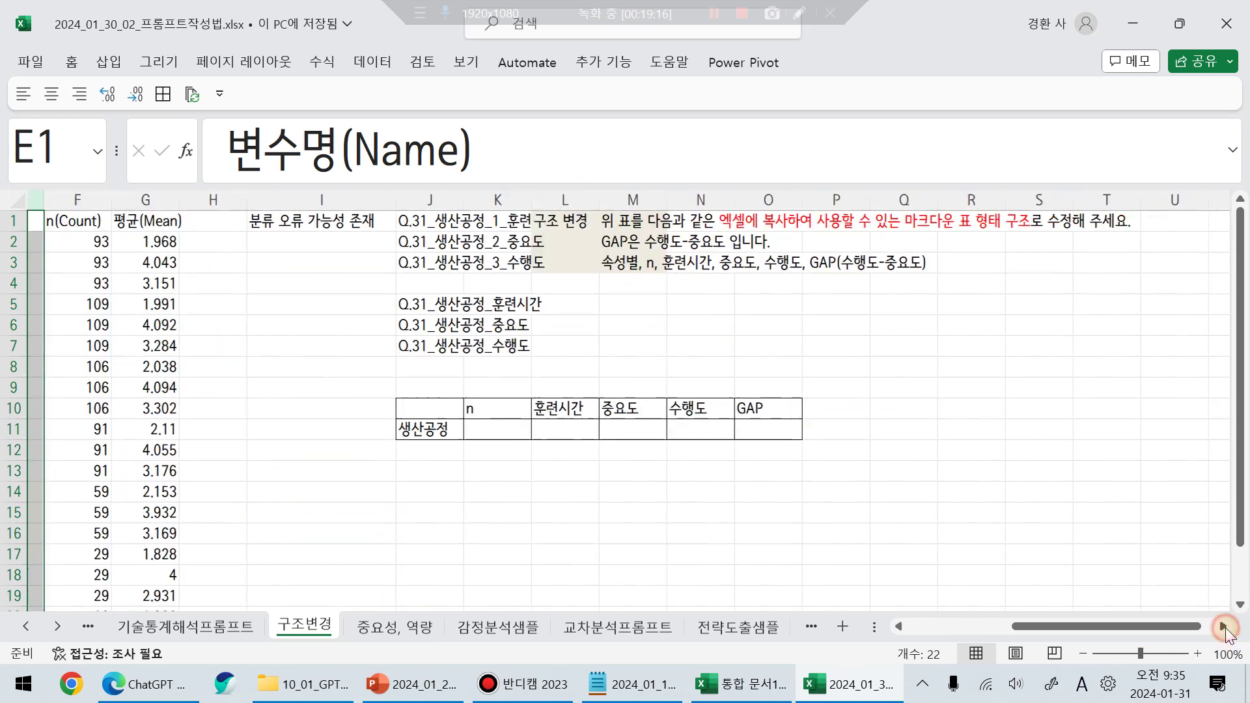
pyautogui.click(415, 431)
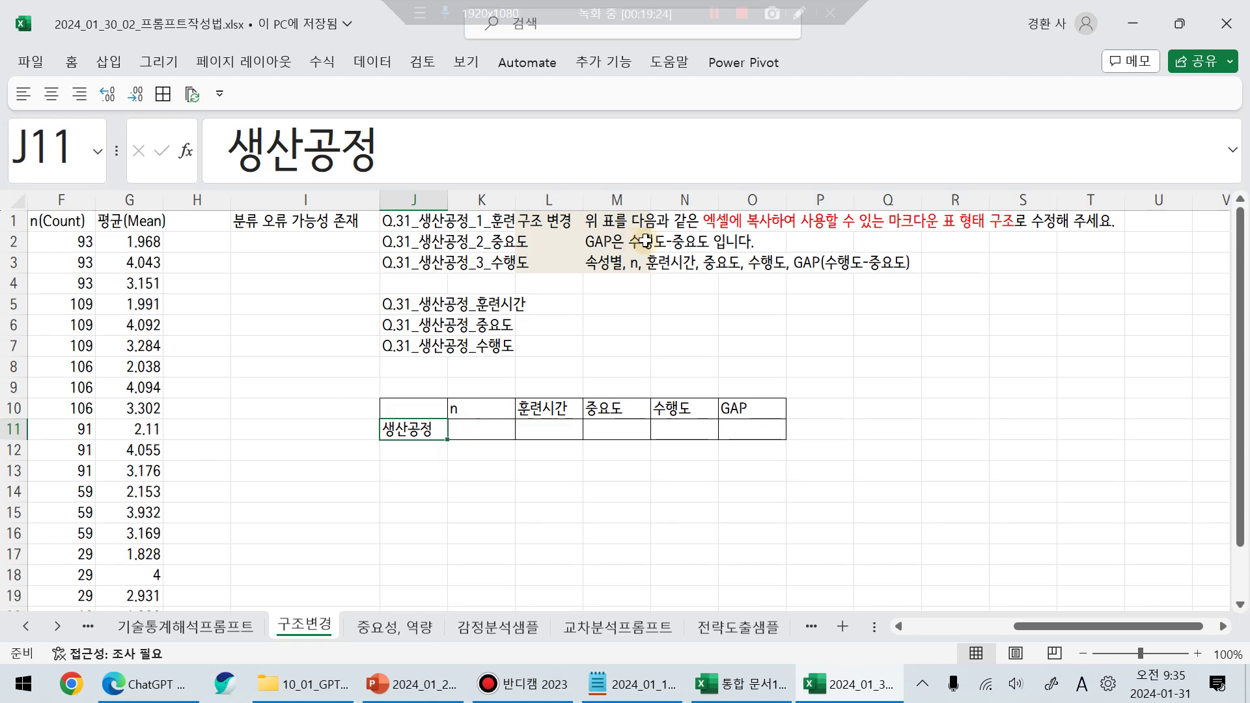
pyautogui.moveTo(1042, 626); pyautogui.dragTo(970, 626)
pyautogui.moveTo(417, 200); pyautogui.dragTo(595, 207)
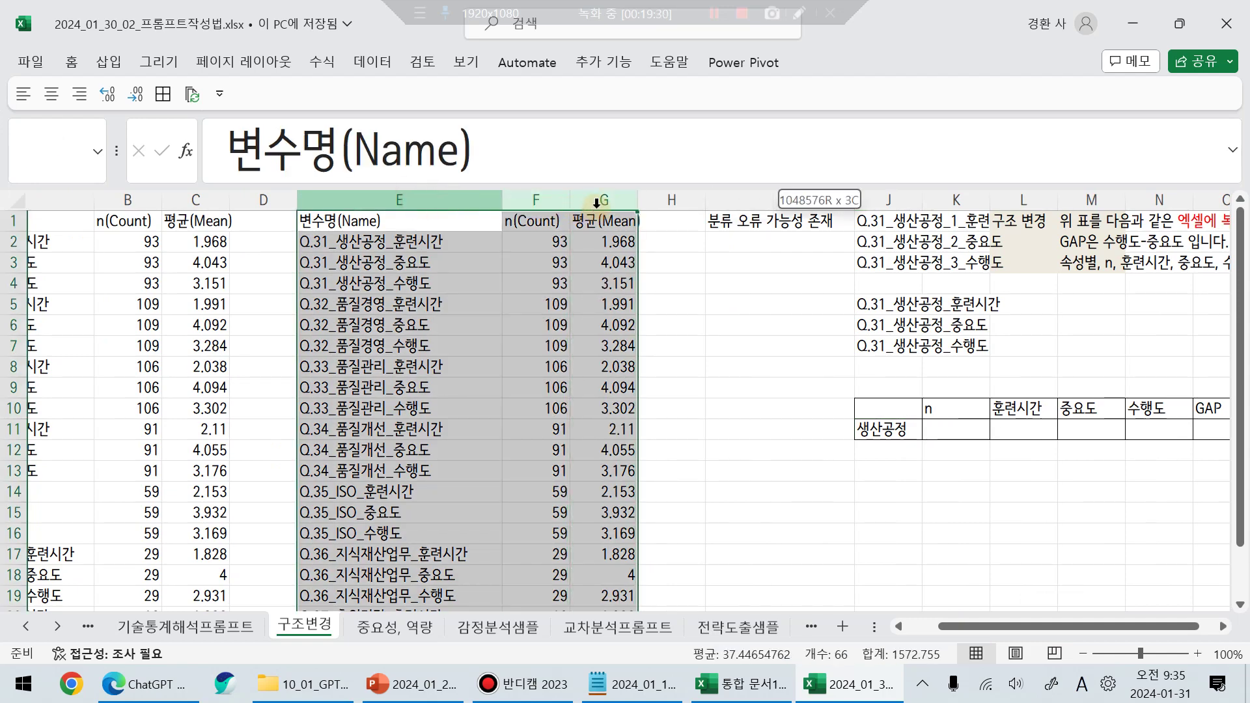
pyautogui.moveTo(596, 204); pyautogui.dragTo(596, 203)
pyautogui.moveTo(1121, 626); pyautogui.dragTo(1136, 626)
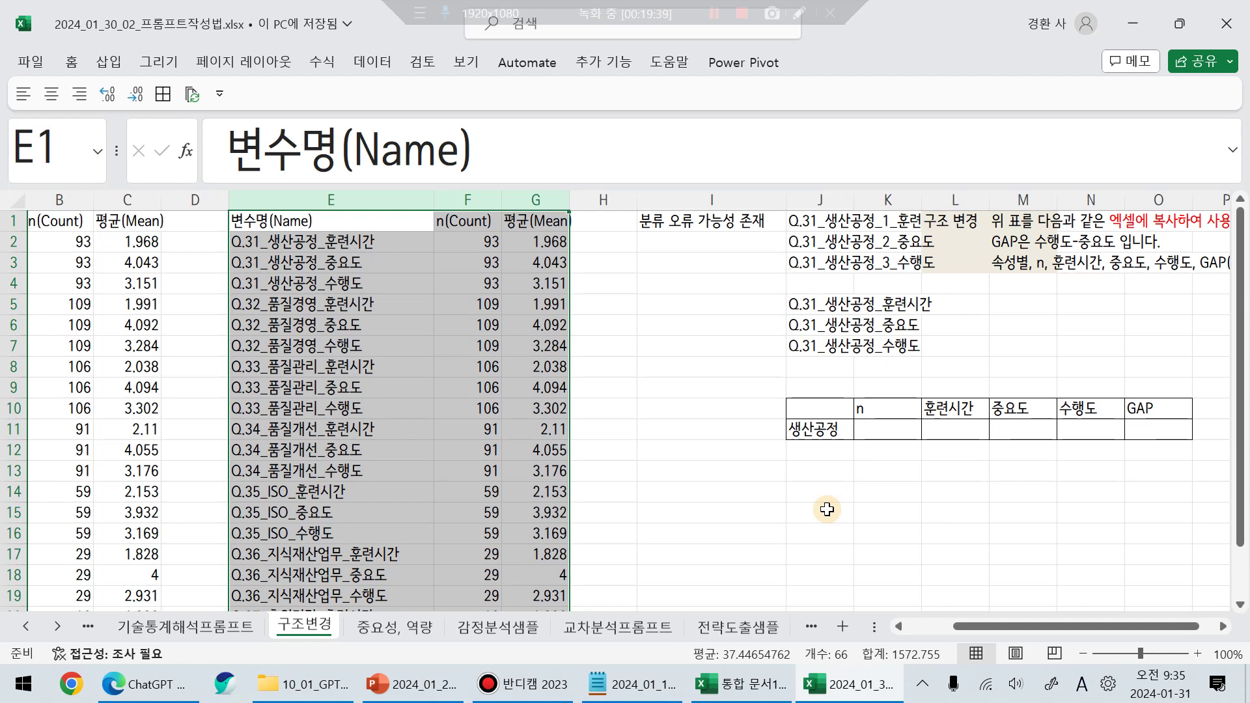
pyautogui.moveTo(1073, 626); pyautogui.dragTo(955, 628)
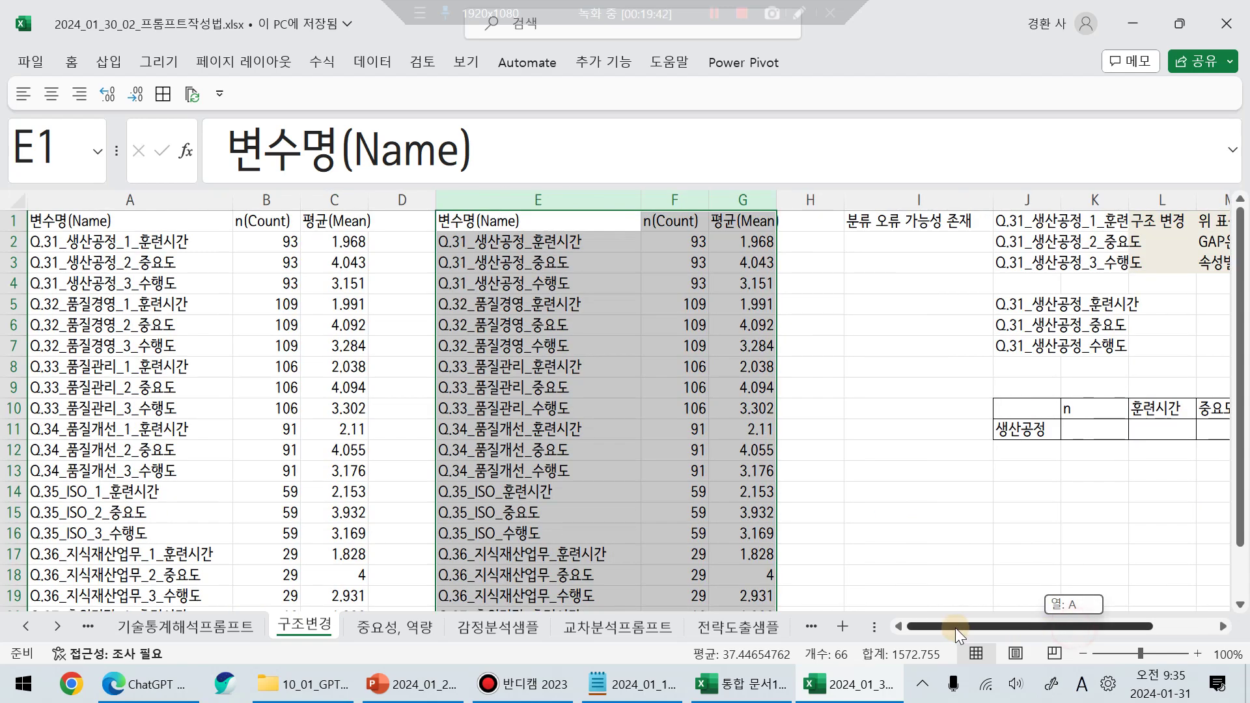
# - Compare the 생산공정 variable names in columns A and E with the 훈련시간 heading of the target layout
pyautogui.click(527, 241)
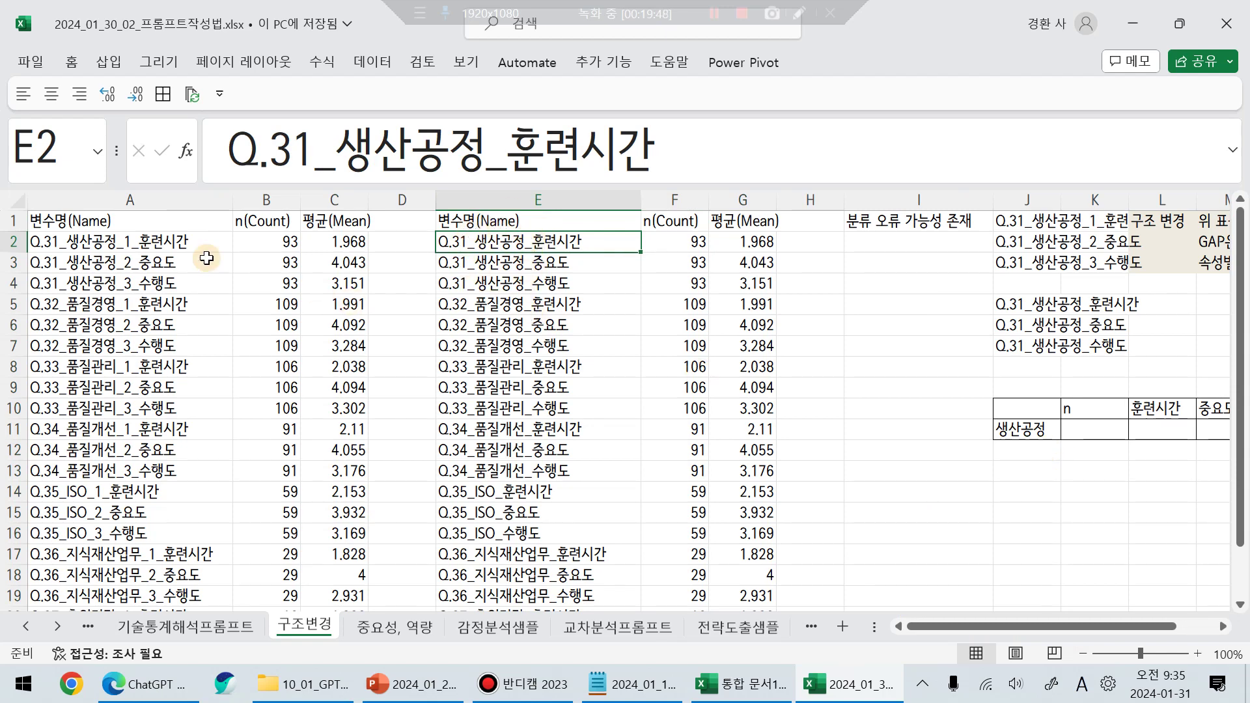
pyautogui.click(77, 242)
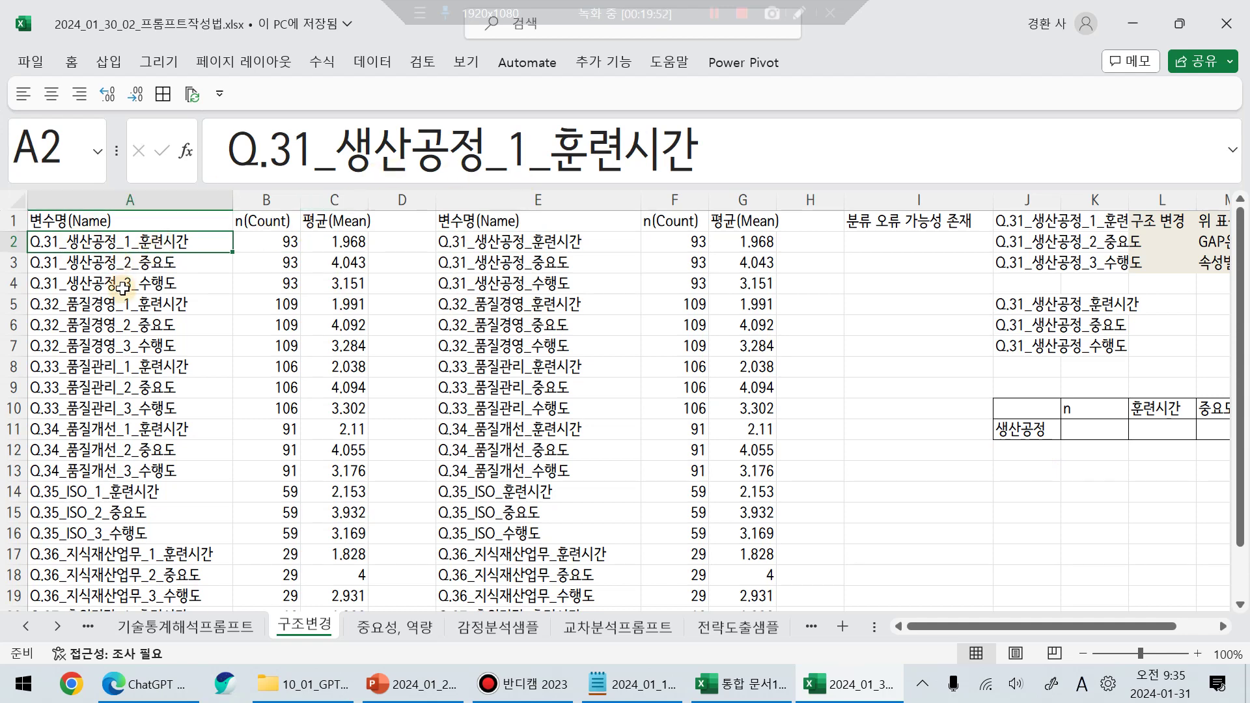
pyautogui.click(507, 240)
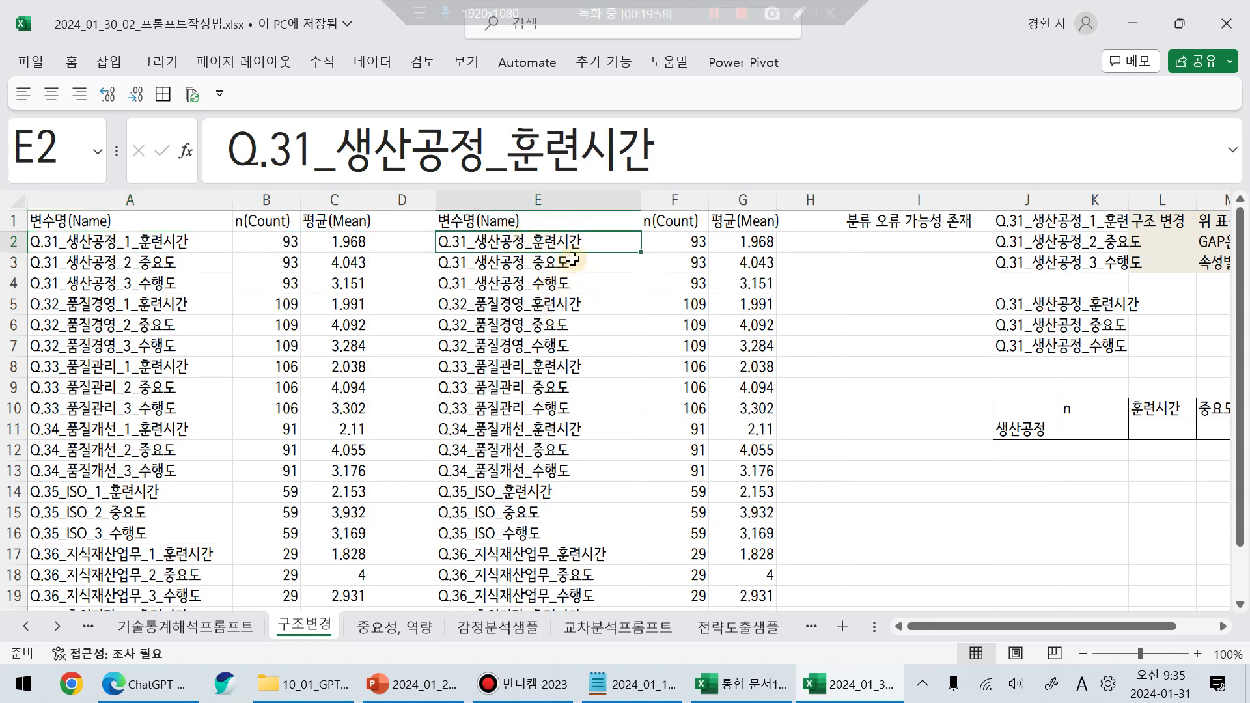
pyautogui.click(1169, 409)
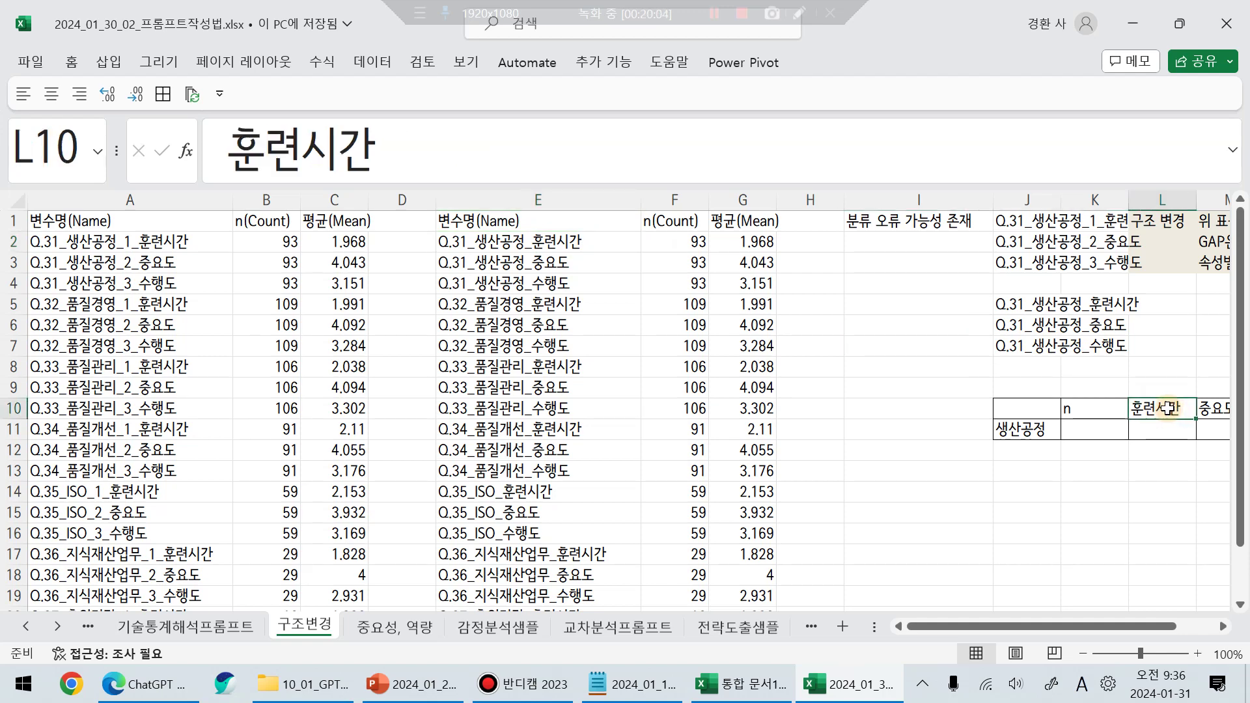
pyautogui.click(1130, 408)
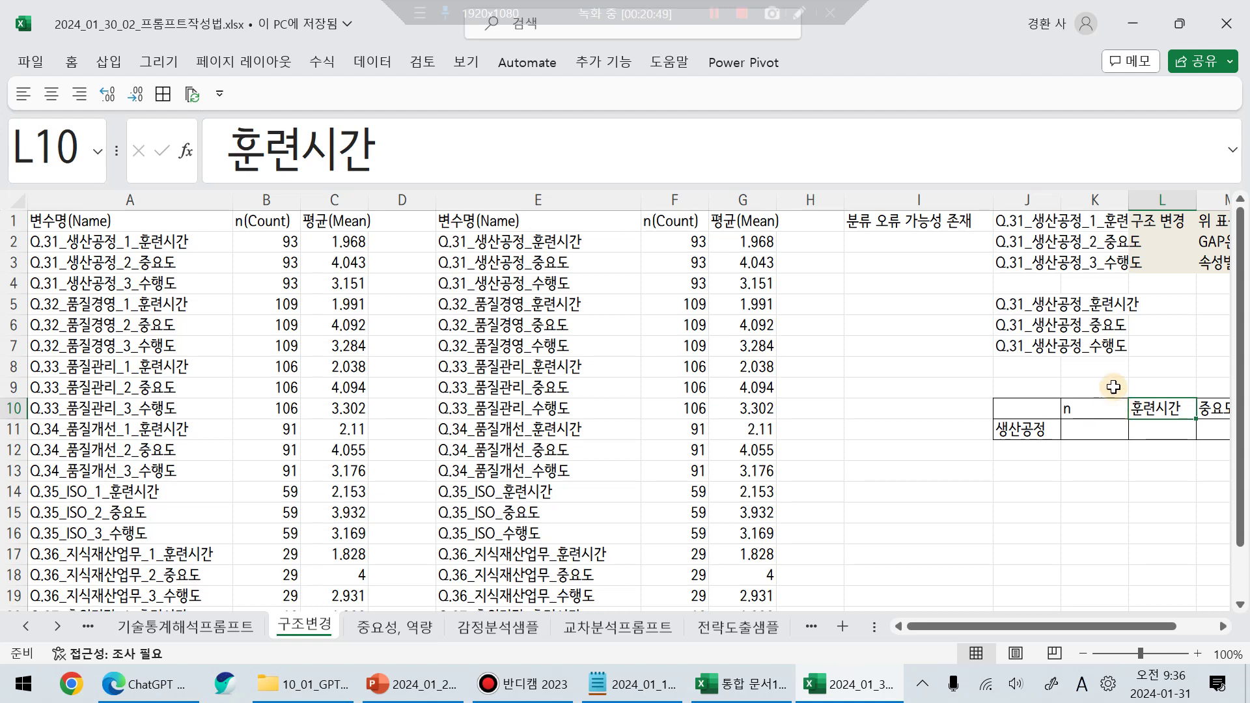
pyautogui.click(681, 285)
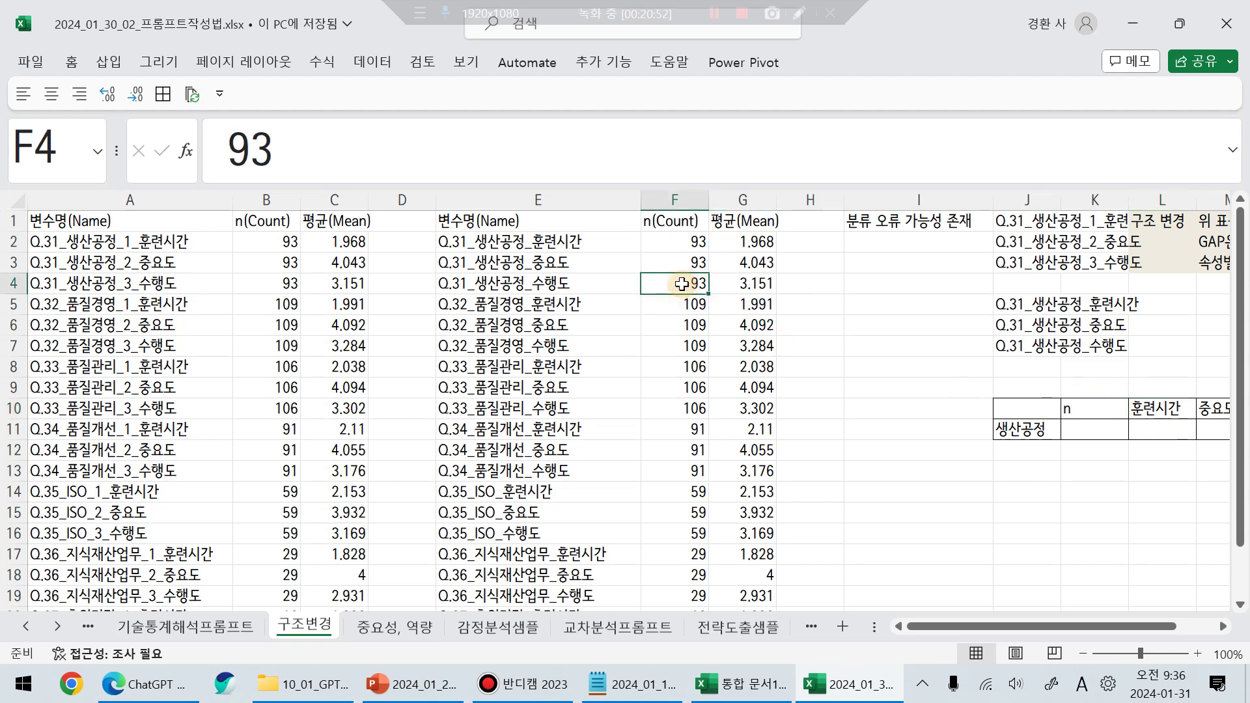
pyautogui.click(583, 238)
pyautogui.click(573, 263)
pyautogui.click(576, 285)
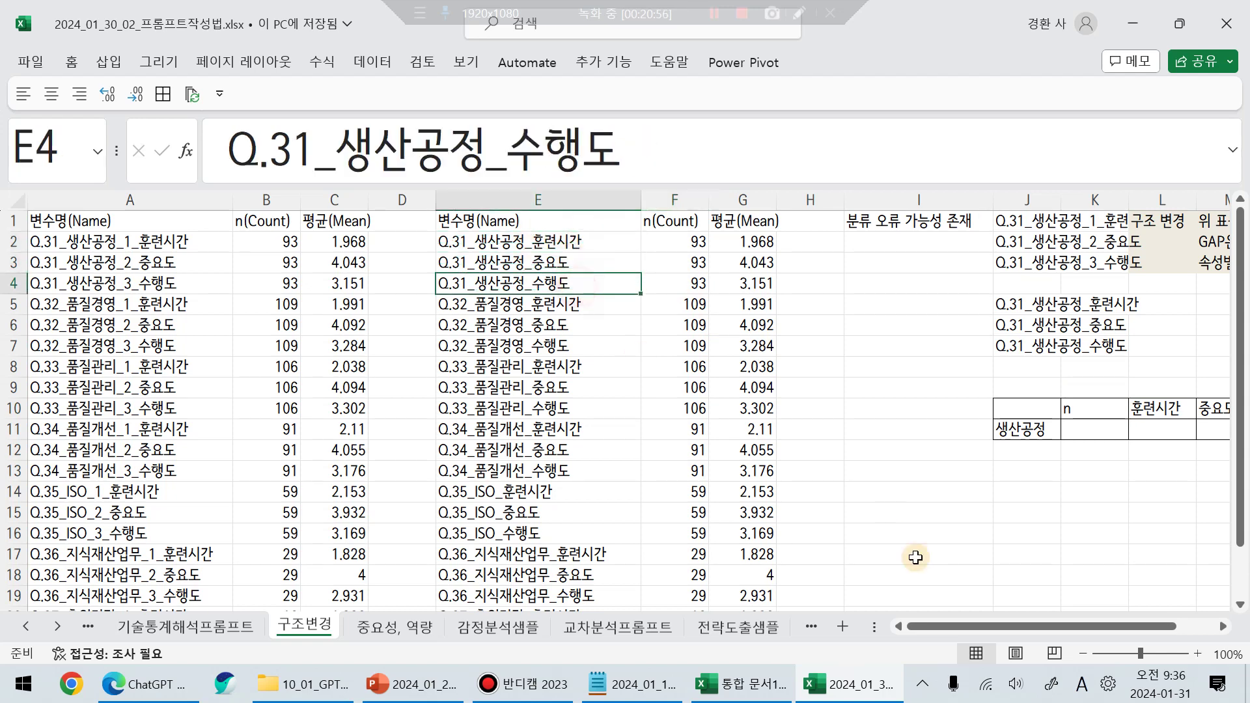
# - Examine the 구조 변경 prompt text in M1:M3, including its column list and GAP definition
pyautogui.moveTo(1020, 627); pyautogui.dragTo(1184, 623)
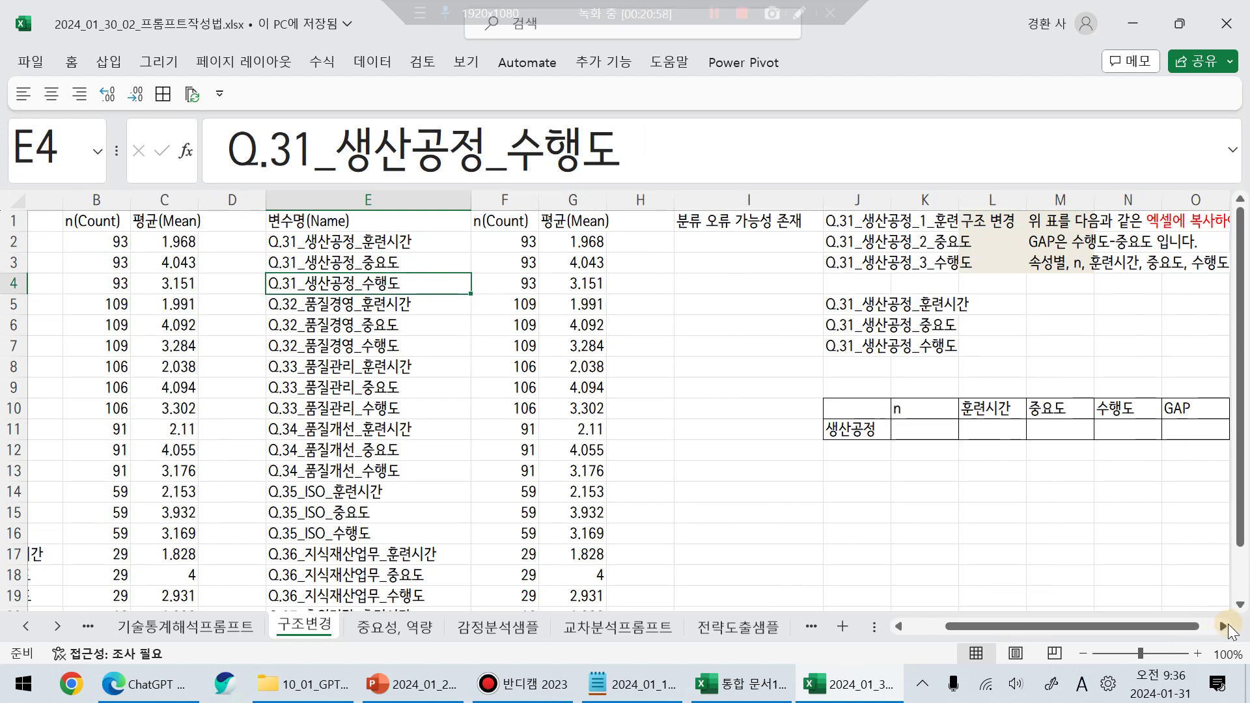
pyautogui.click(1227, 626)
pyautogui.click(1227, 627)
pyautogui.click(1227, 626)
pyautogui.click(1013, 260)
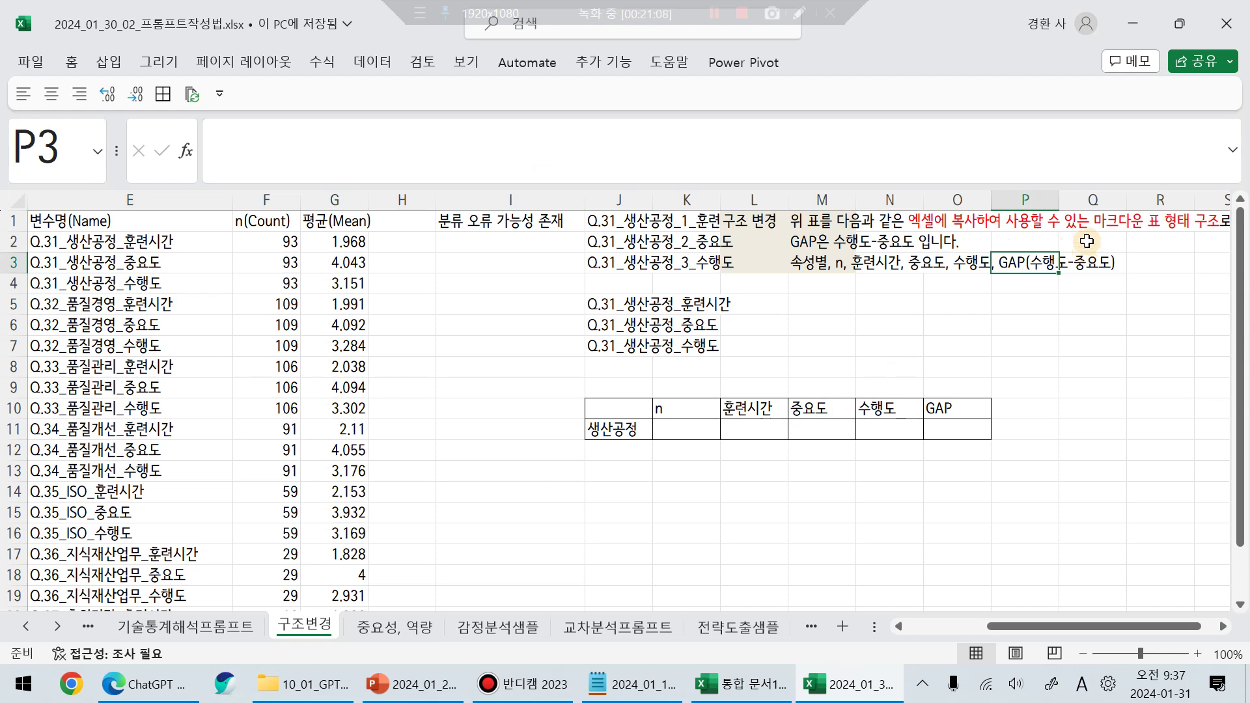
# - Copy the second variable table, range E1:G22, with its name, count and mean columns
pyautogui.moveTo(1036, 626); pyautogui.dragTo(1005, 628)
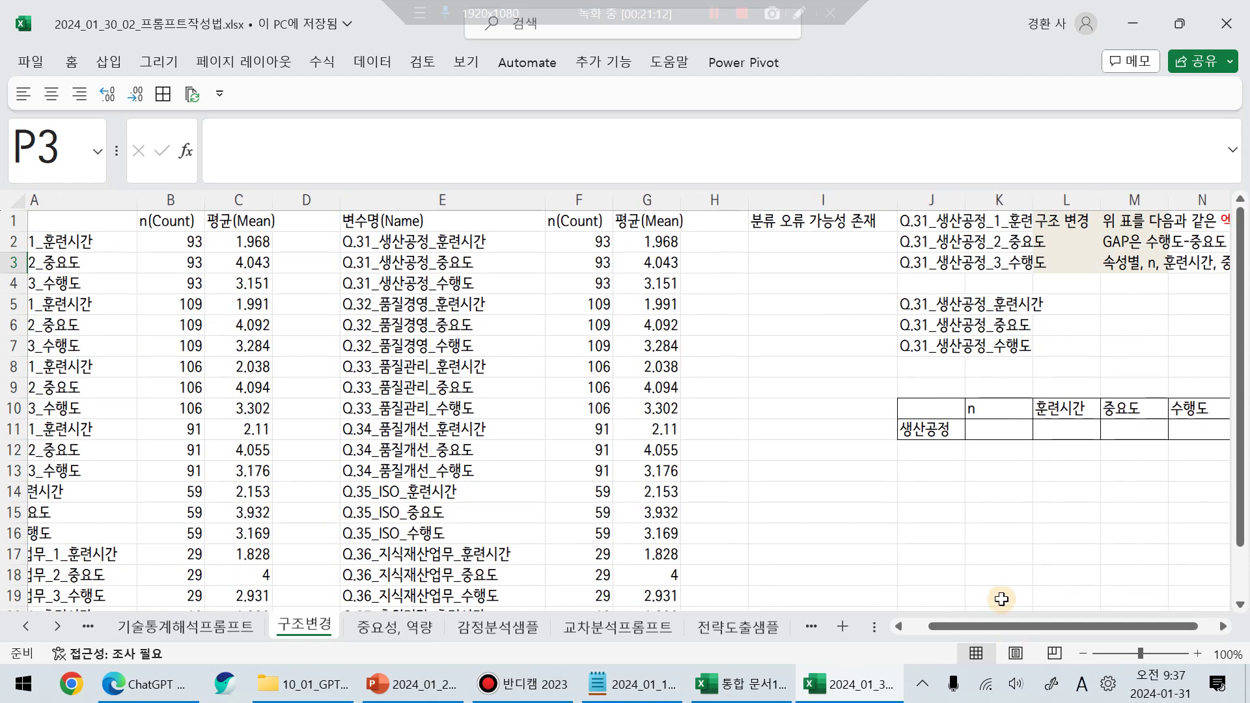
pyautogui.moveTo(472, 201); pyautogui.dragTo(648, 202)
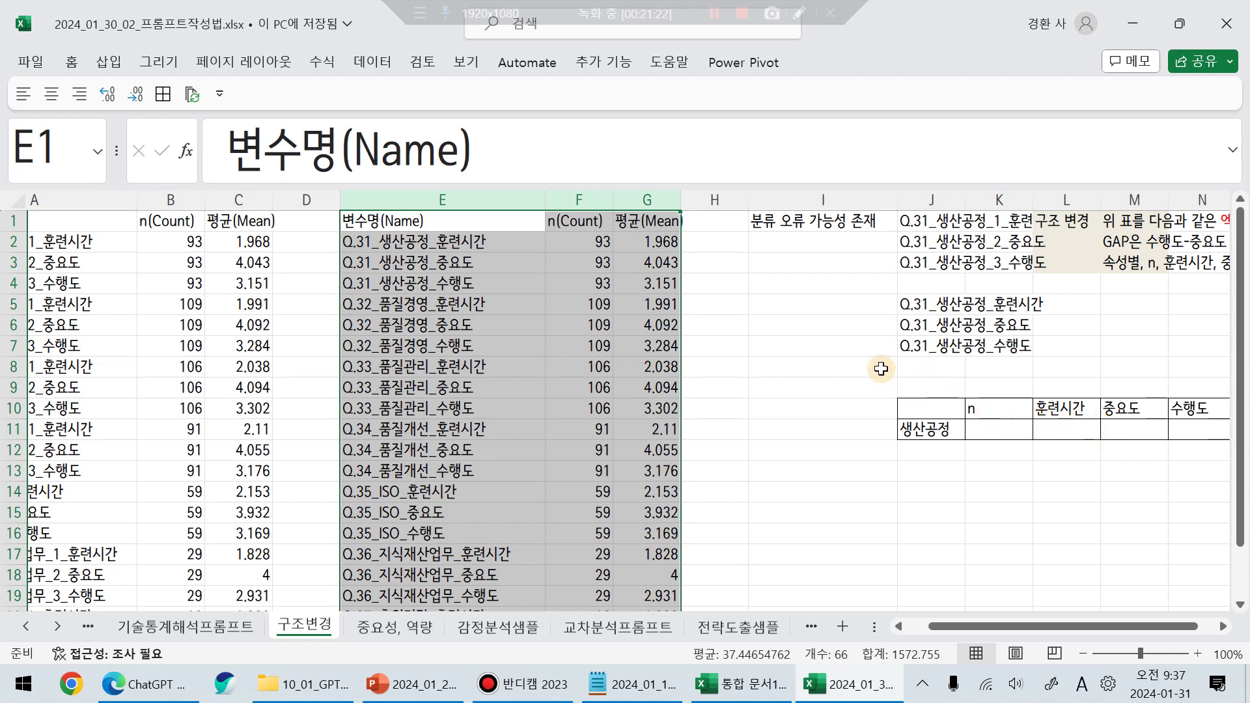
pyautogui.moveTo(444, 221); pyautogui.dragTo(652, 551)
pyautogui.hotkey('ctrl', 'c')
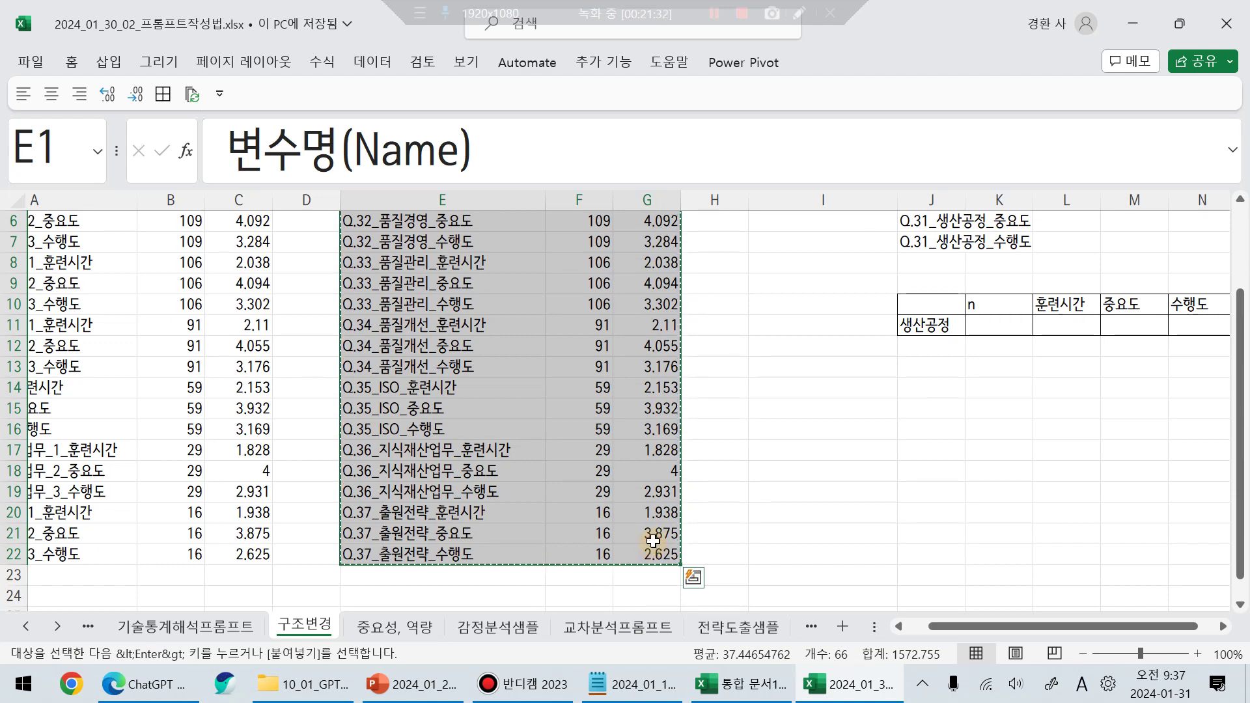
# - Switch to ChatGPT, paste the copied variable table into the message, remove the attached table image, and add blank lines below the data
pyautogui.click(174, 689)
pyautogui.click(469, 595)
pyautogui.hotkey('ctrl', 'v')
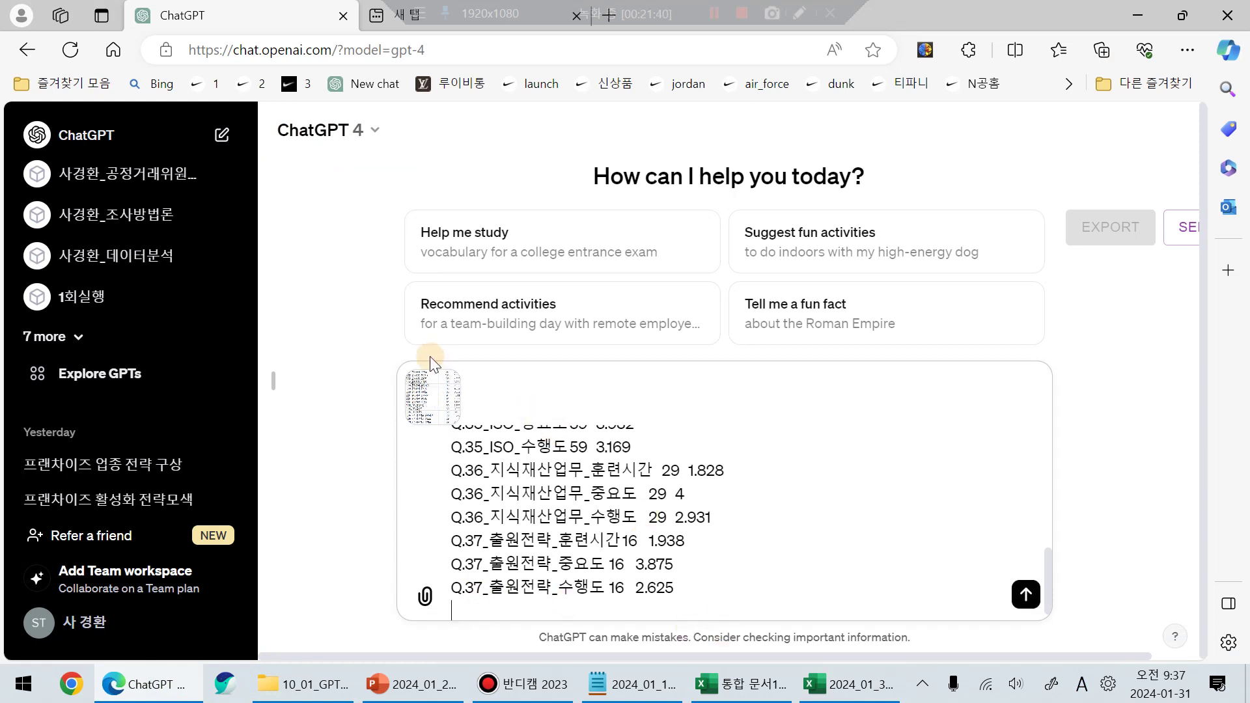
pyautogui.moveTo(429, 391)
pyautogui.click(463, 377)
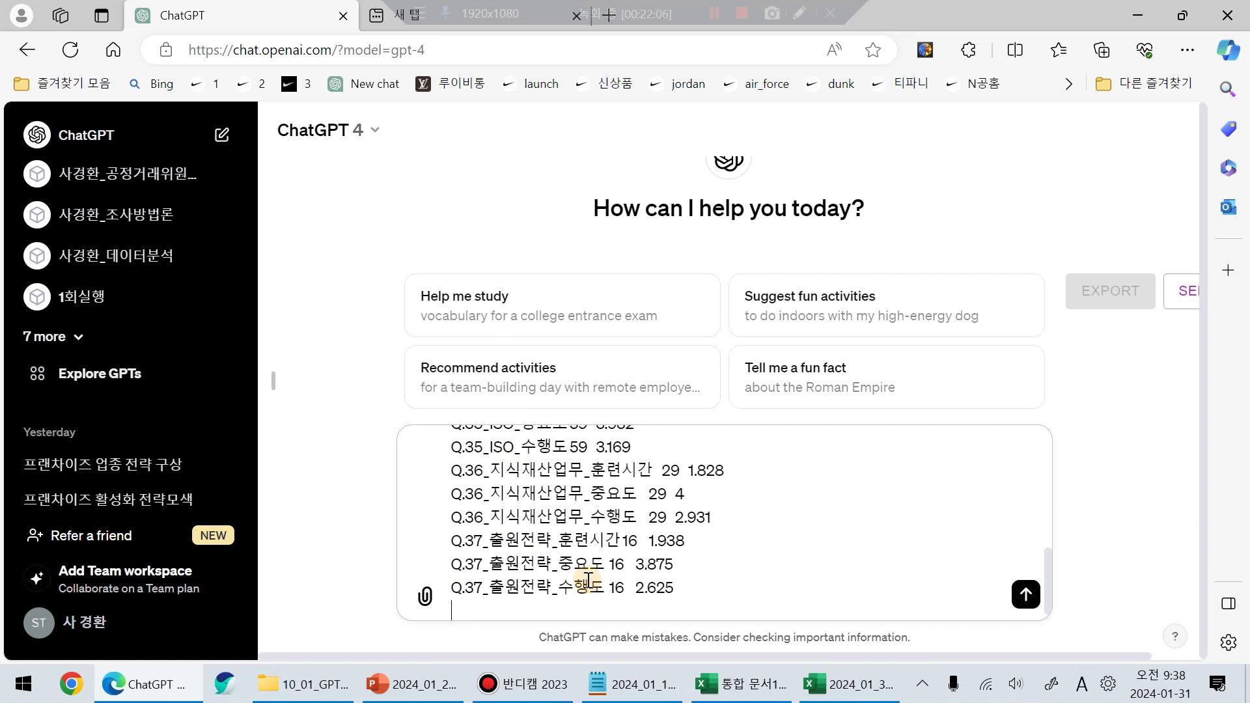
pyautogui.hotkey('shift', 'Return')
pyautogui.hotkey('shift', 'Return')
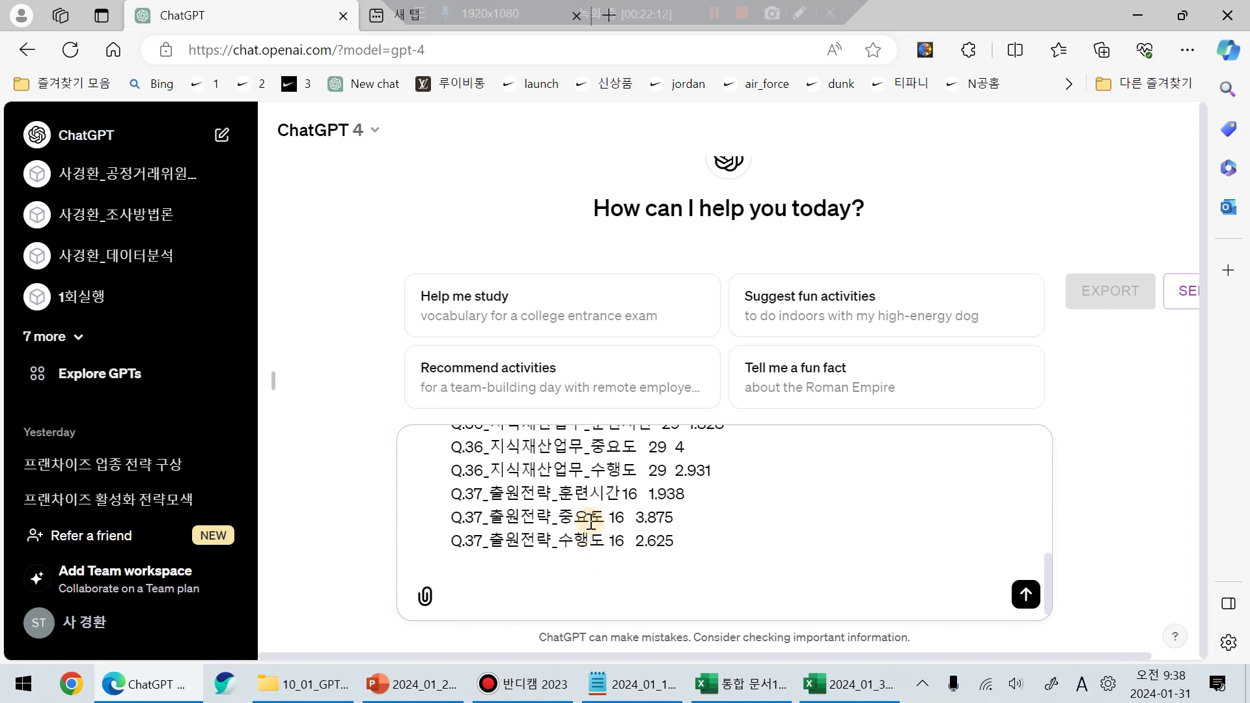
# - Switch to the Excel workbook and compare the 구조 변경 prompt lines in M1:M3 with the target layout in J10:O11
pyautogui.click(824, 700)
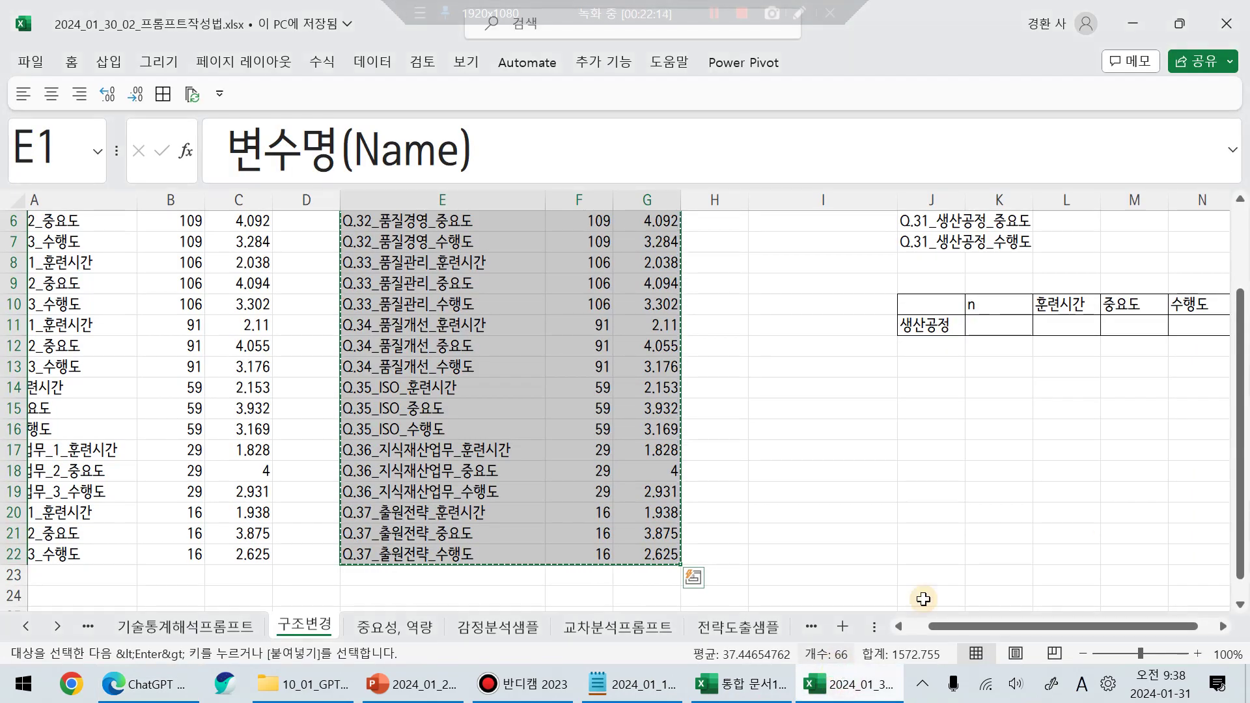
pyautogui.moveTo(1140, 626); pyautogui.dragTo(1231, 632)
pyautogui.scroll(2, 1074, 264)
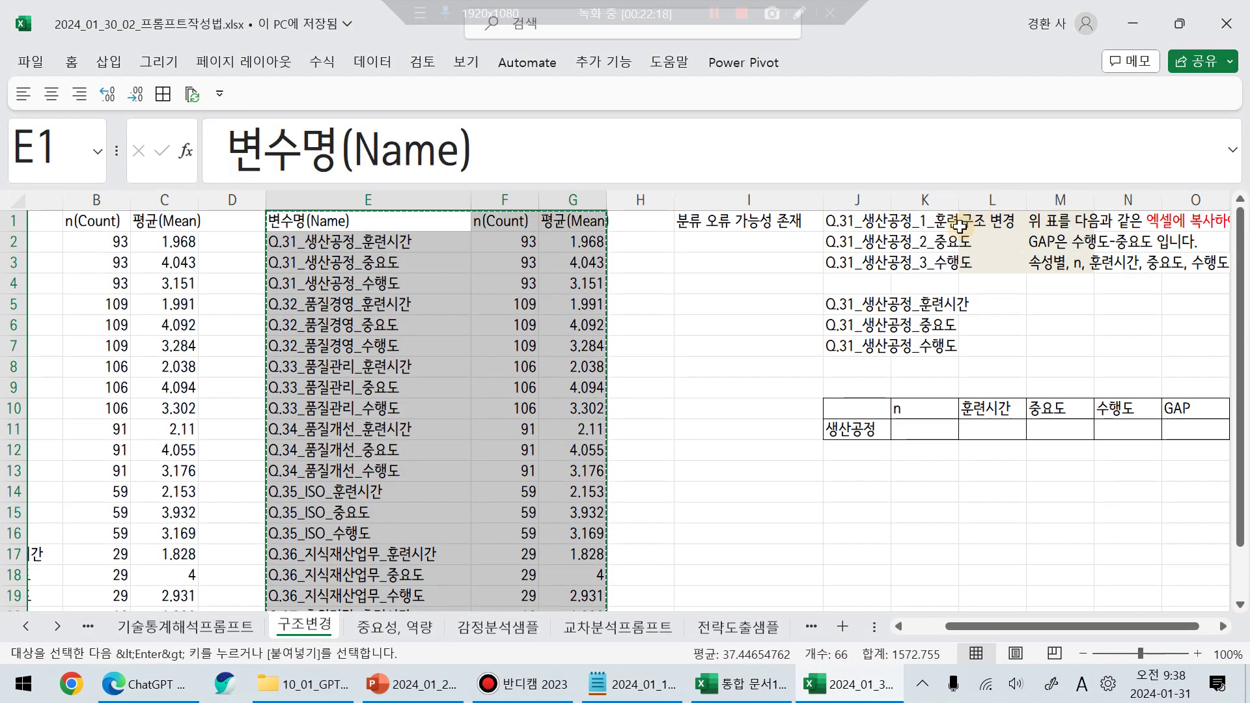
pyautogui.click(1220, 626)
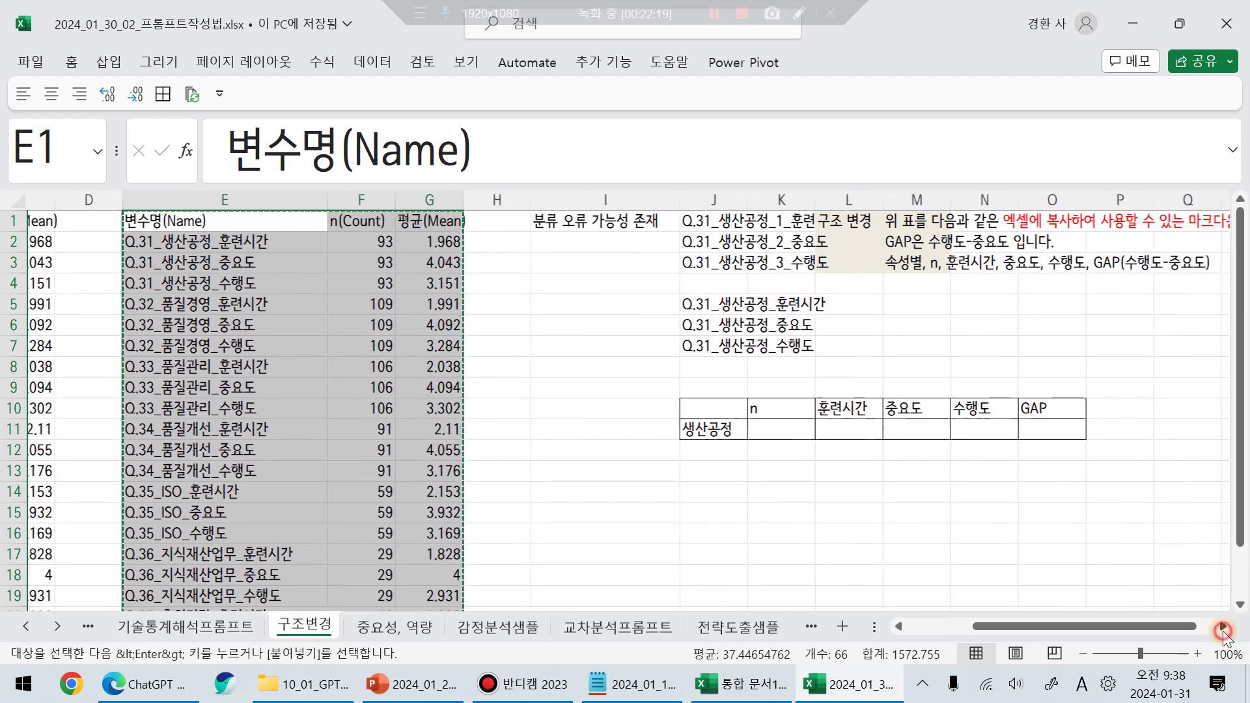
pyautogui.click(562, 220)
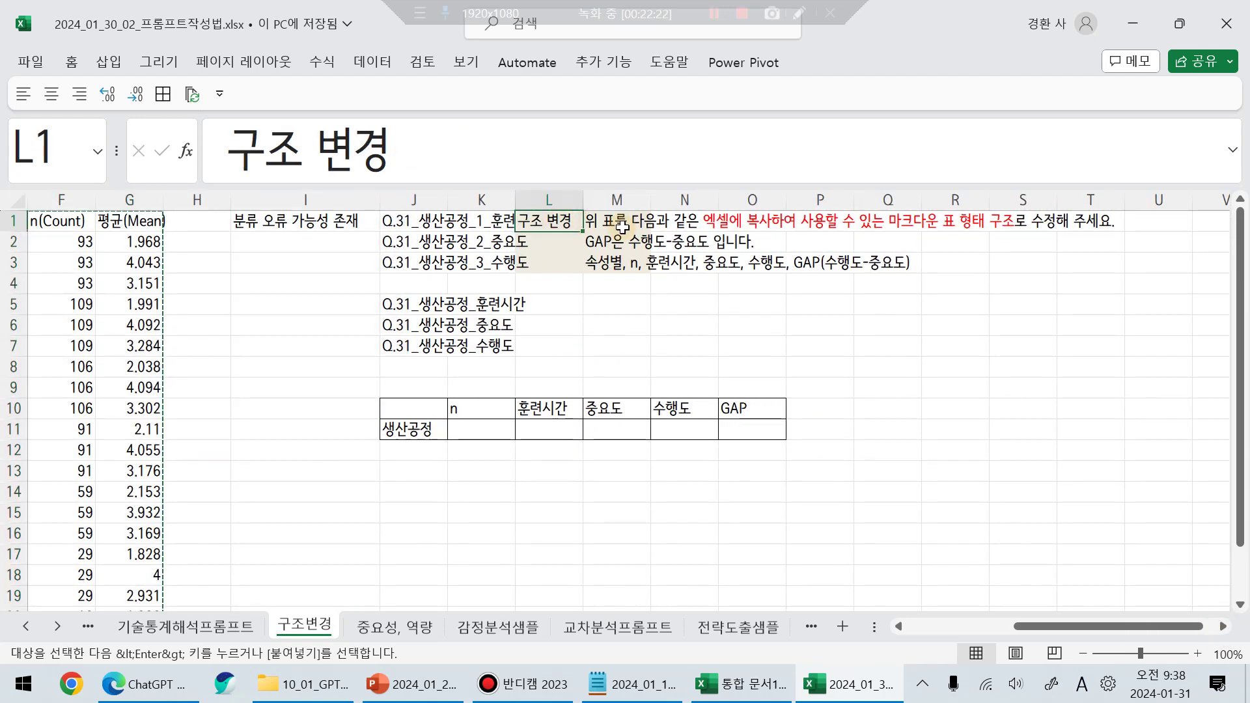
pyautogui.click(625, 221)
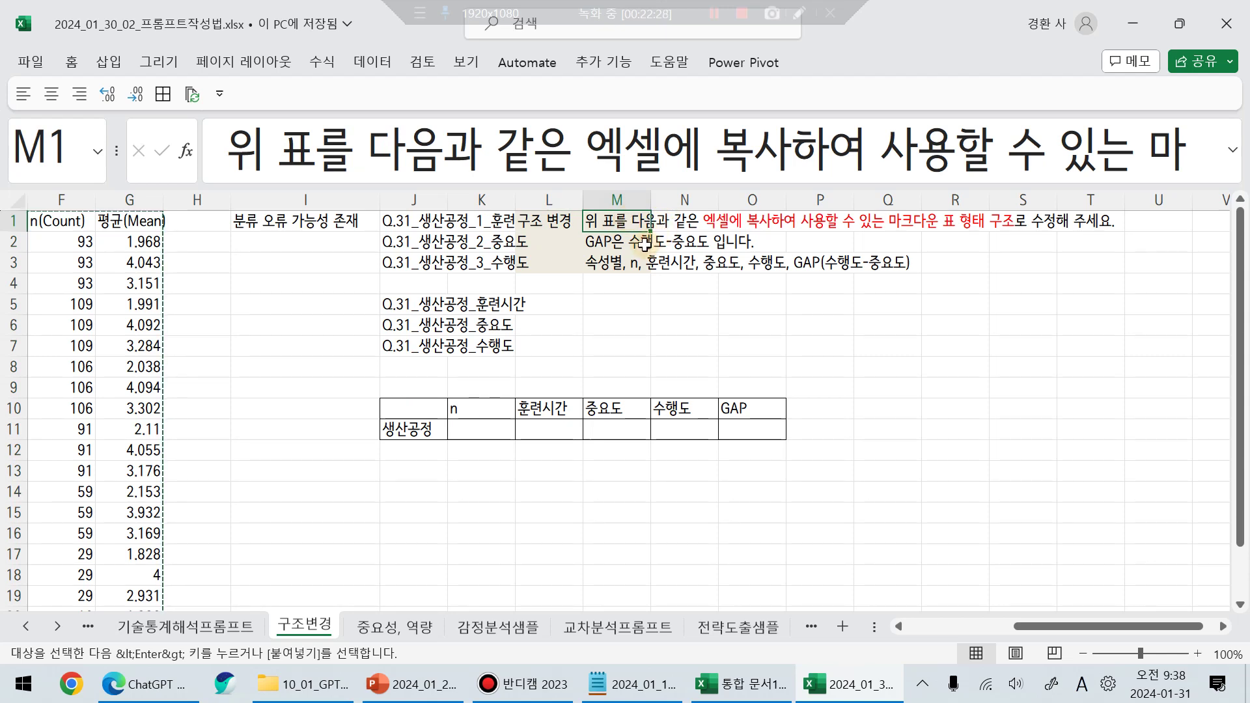
pyautogui.click(644, 246)
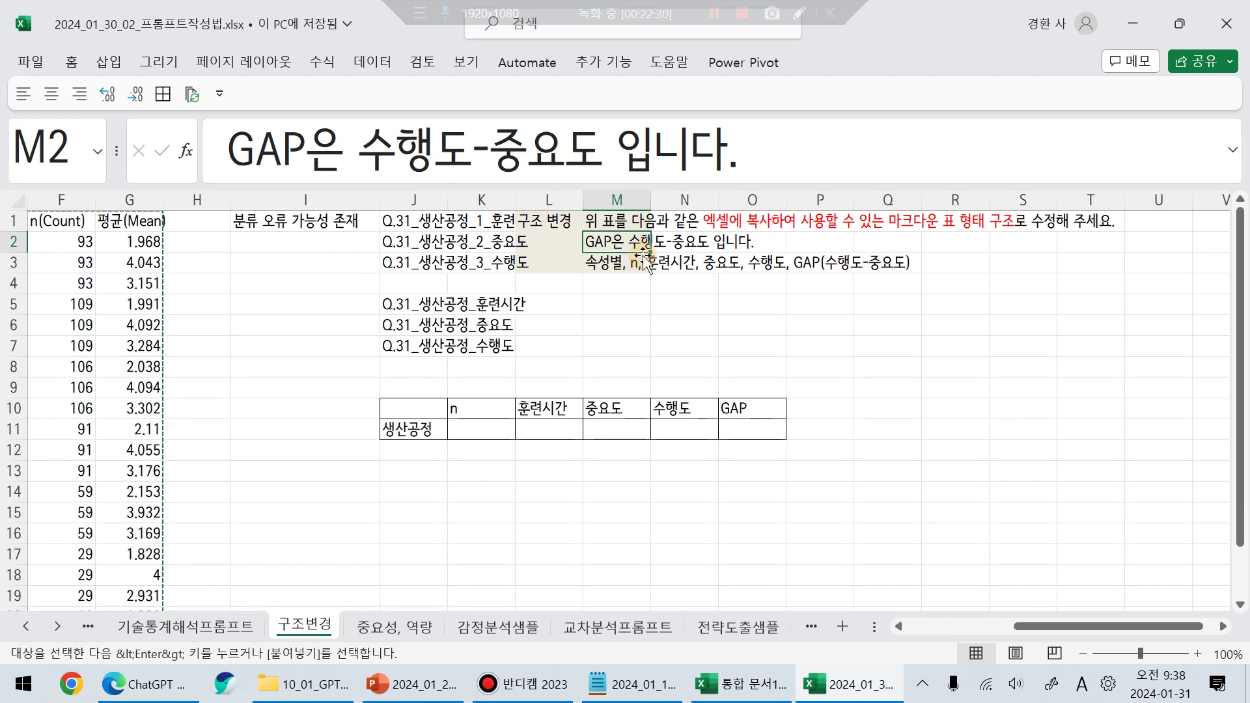
pyautogui.click(623, 268)
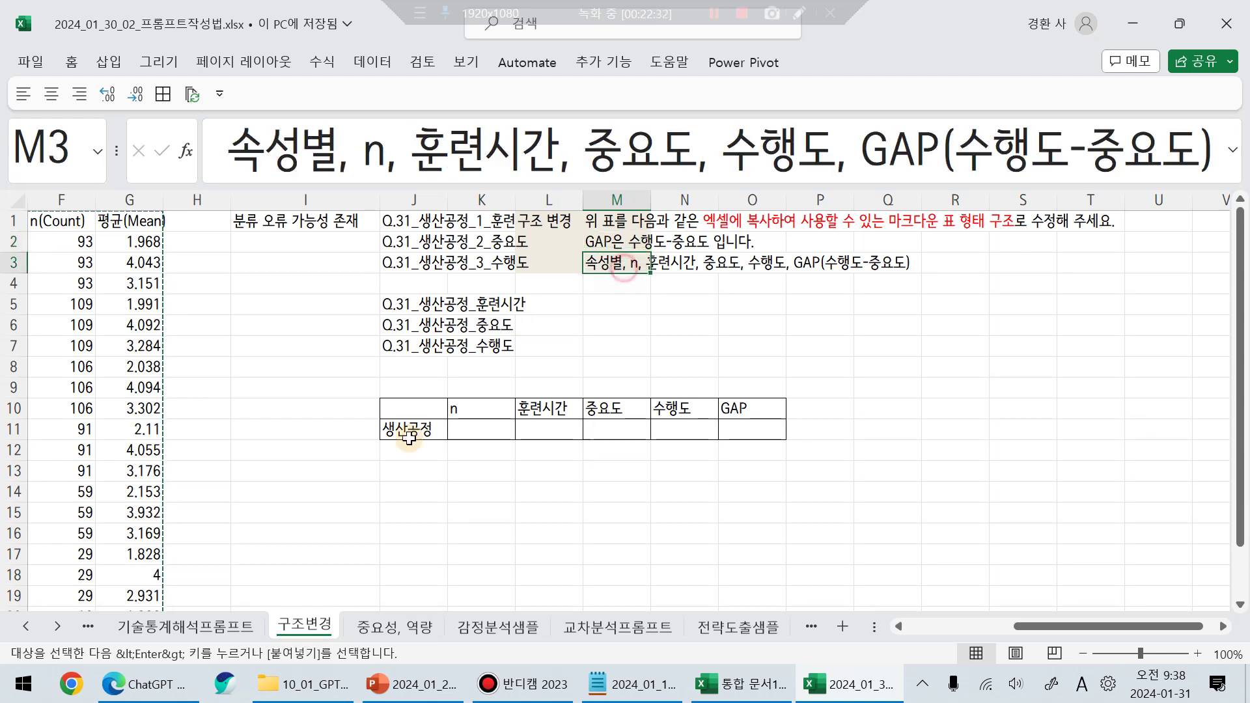
pyautogui.click(414, 430)
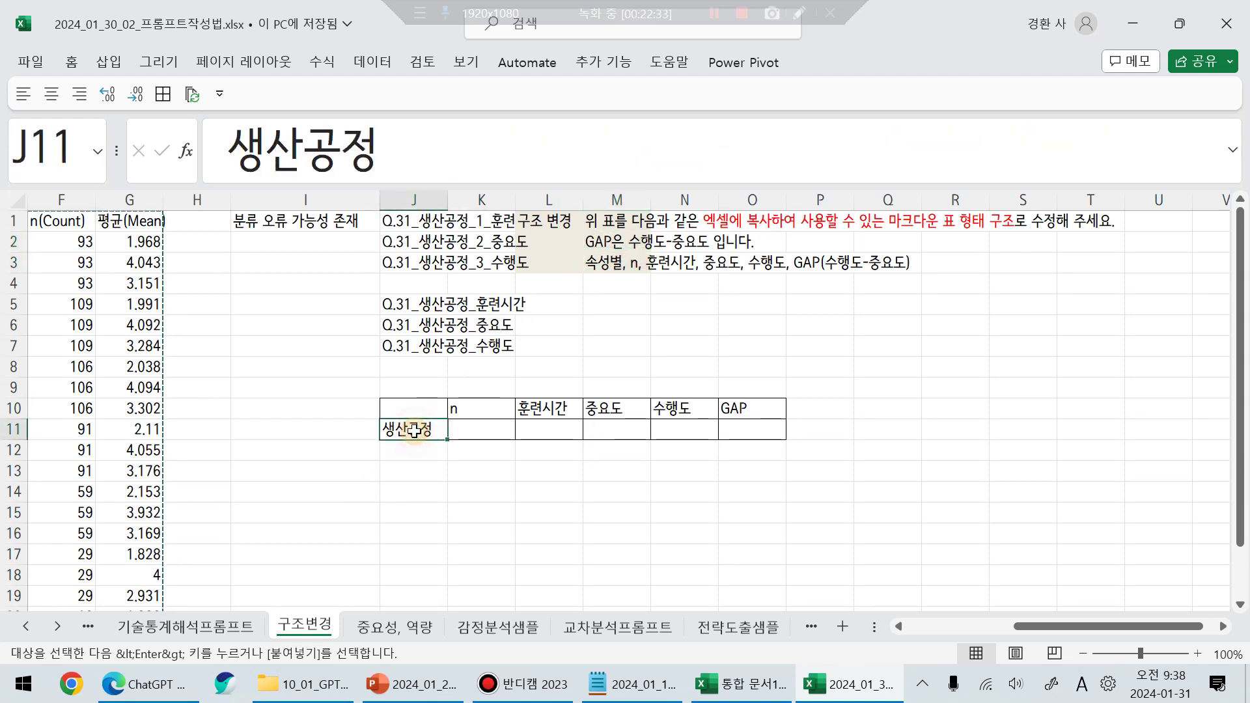
pyautogui.click(489, 414)
pyautogui.click(670, 266)
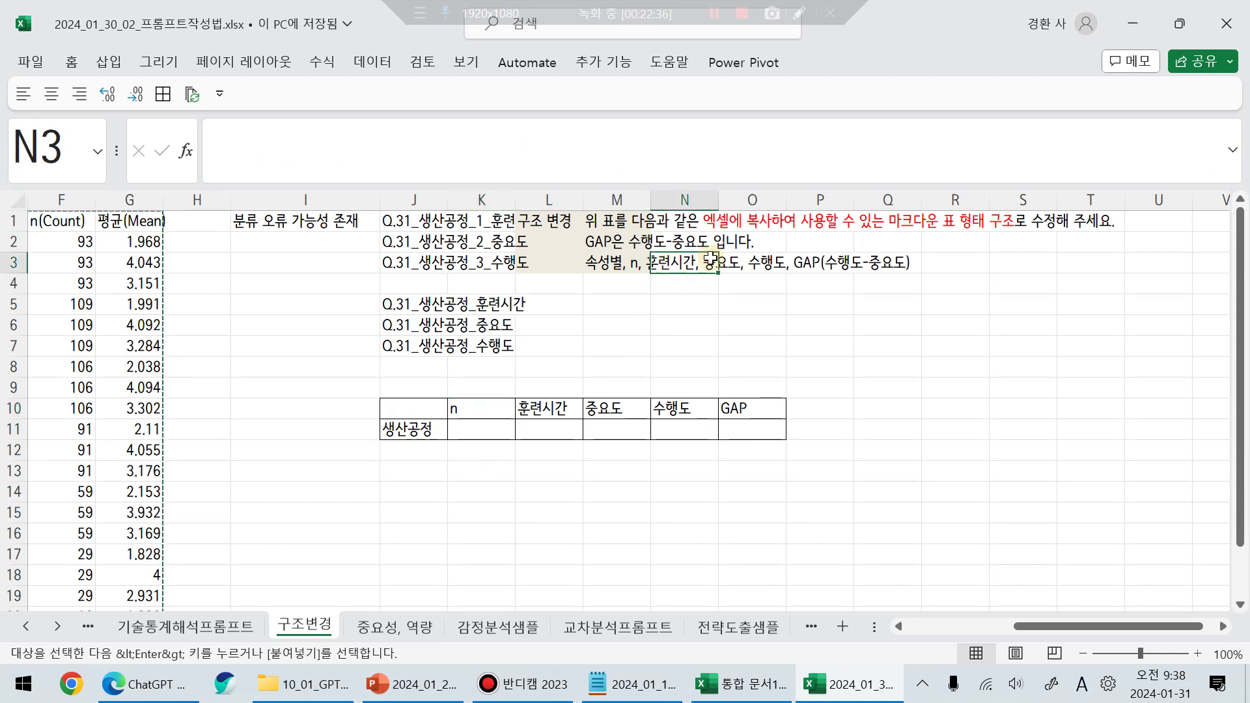
pyautogui.click(770, 259)
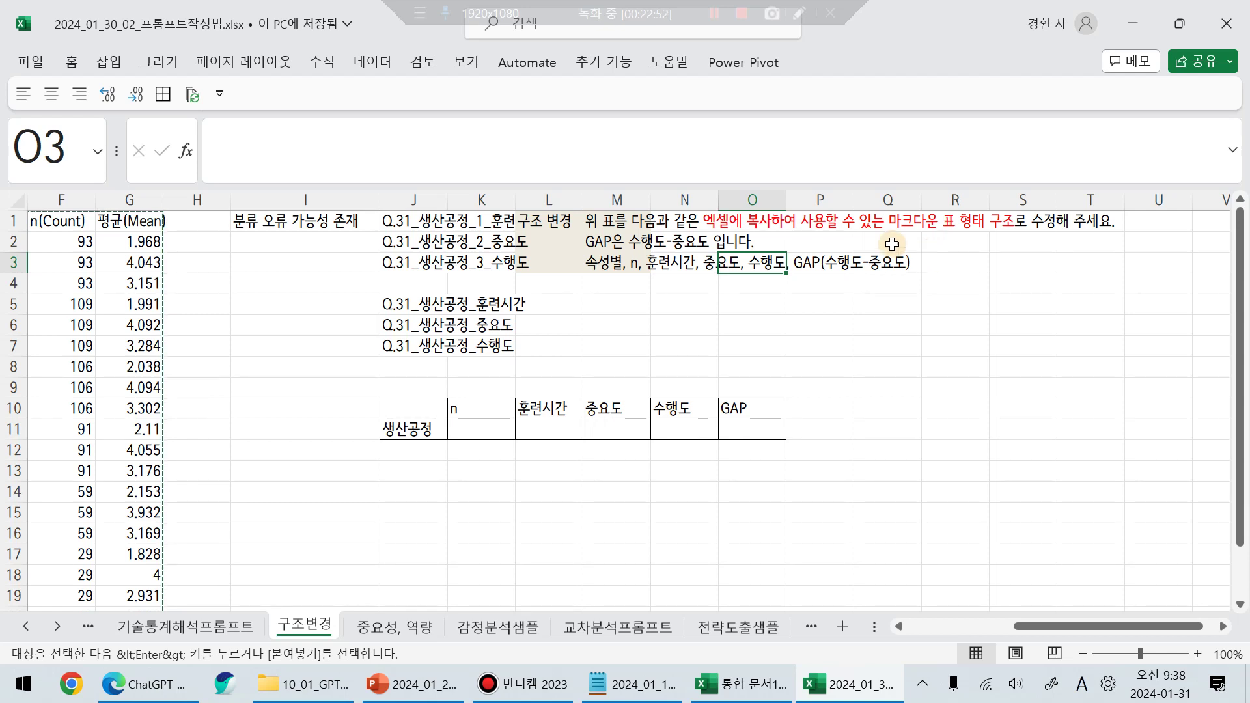
# - Copy the prompt text from M1:M3 into the ChatGPT message below the table data and remove the attached image
pyautogui.moveTo(613, 214); pyautogui.dragTo(630, 263)
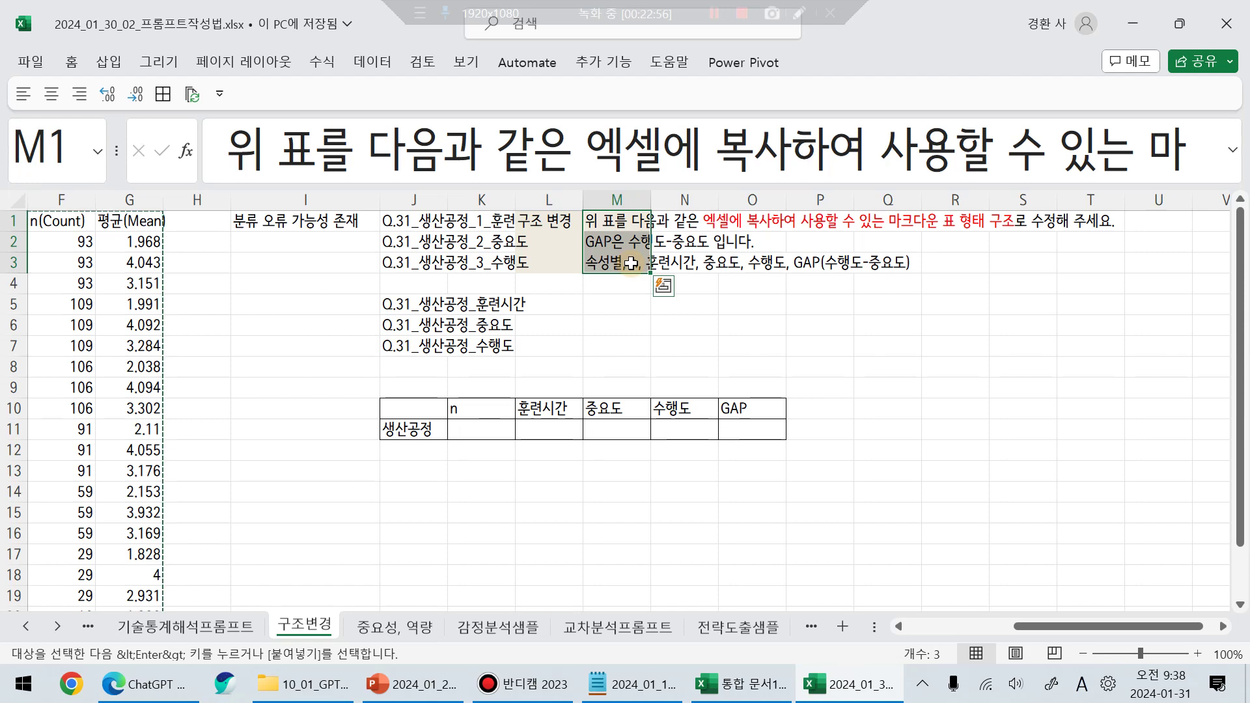
pyautogui.hotkey('ctrl', 'c')
pyautogui.click(148, 683)
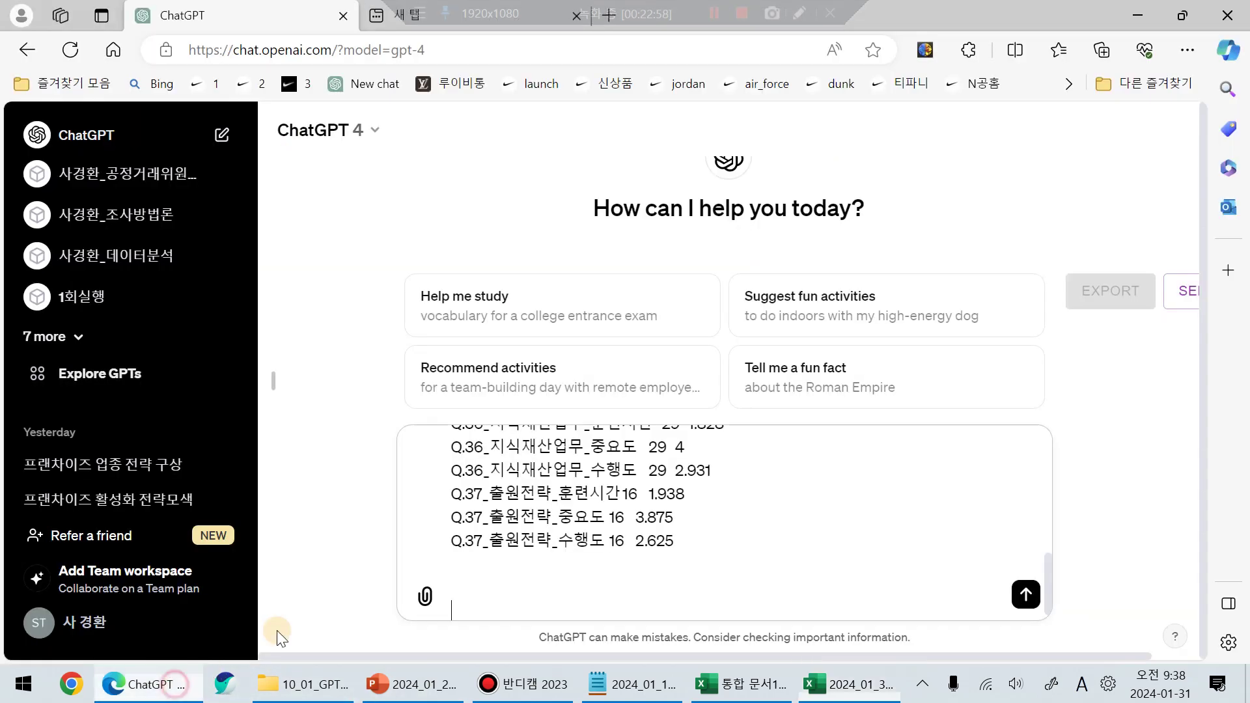
pyautogui.hotkey('ctrl', 'v')
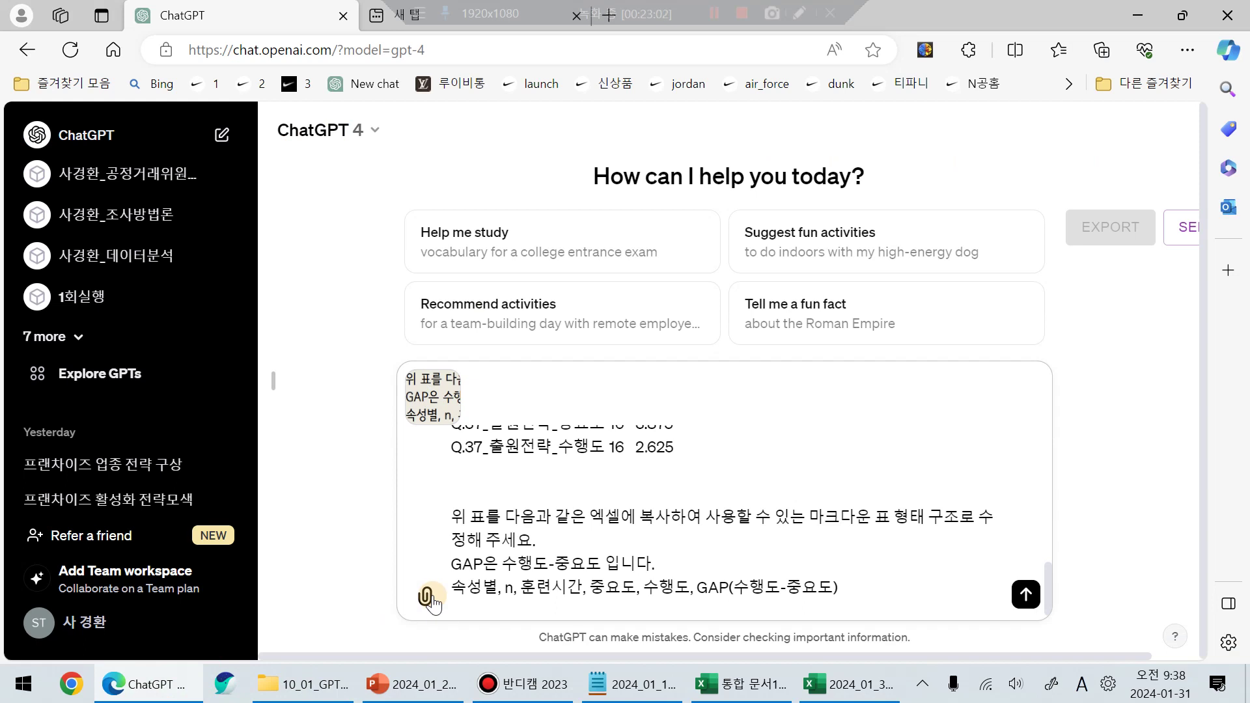
pyautogui.moveTo(426, 395)
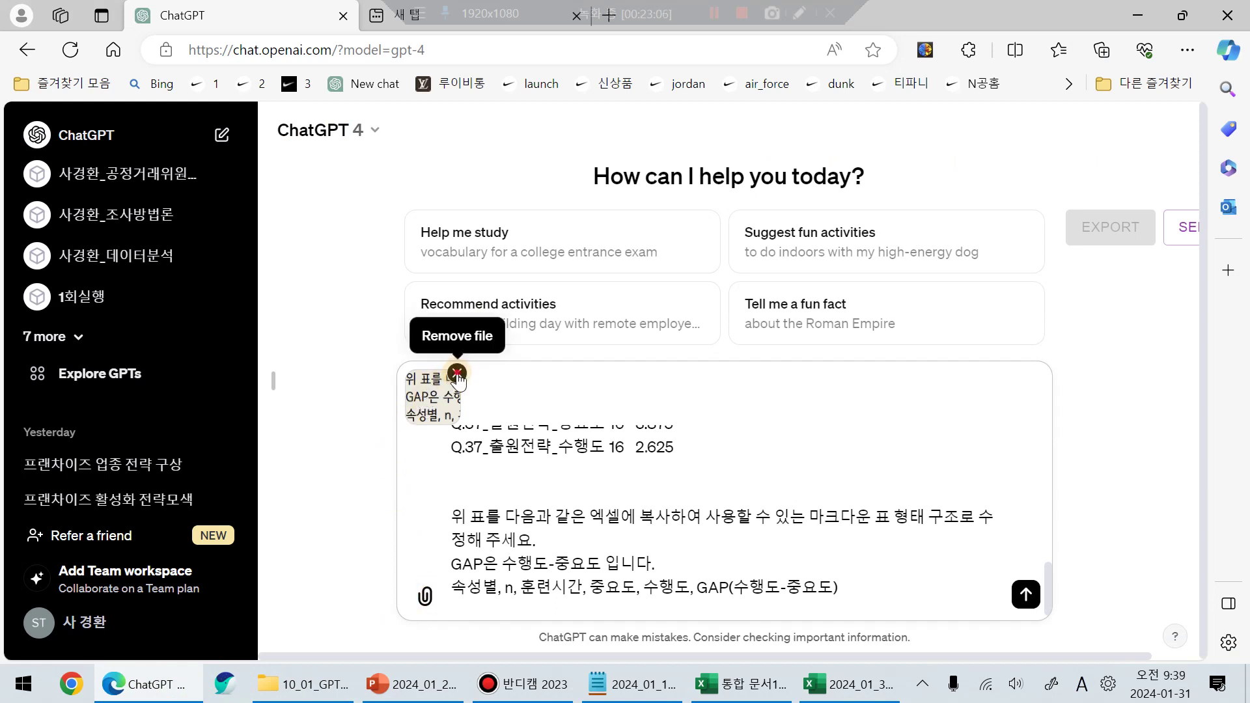
pyautogui.click(457, 374)
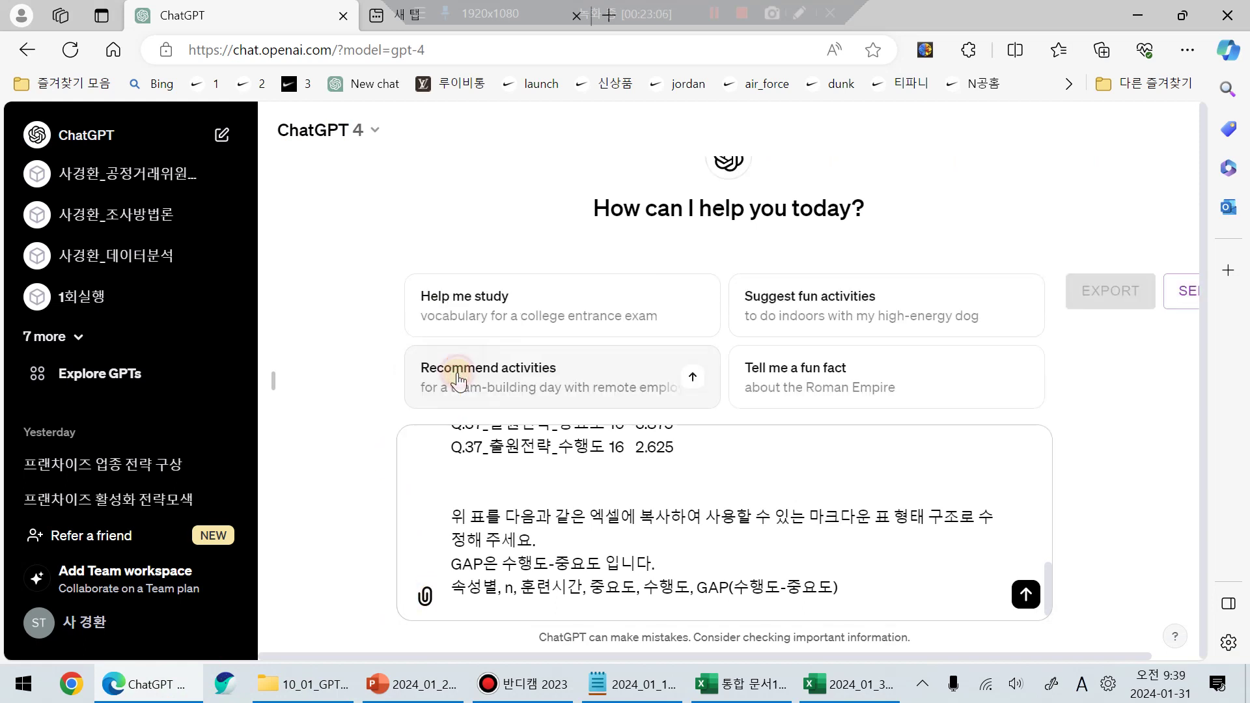
# - Send the table restructuring request and dismiss the GPT mentions notice
pyautogui.click(1019, 596)
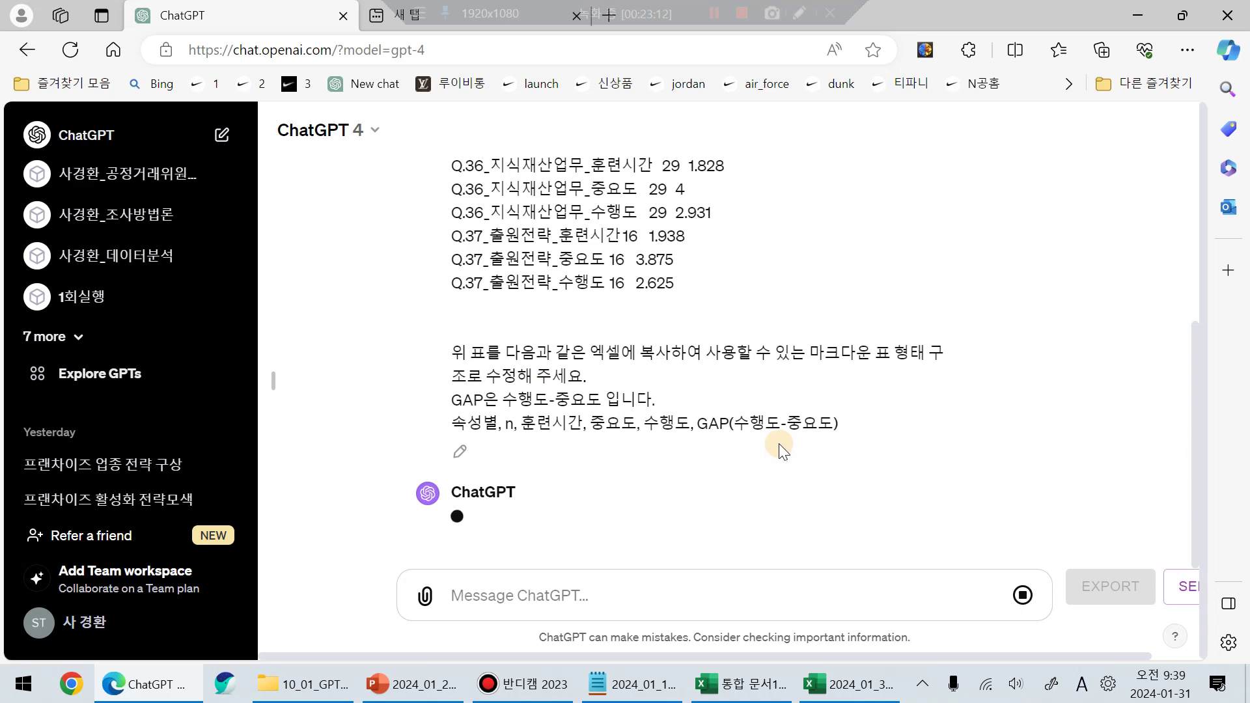
pyautogui.scroll(5, 781, 449)
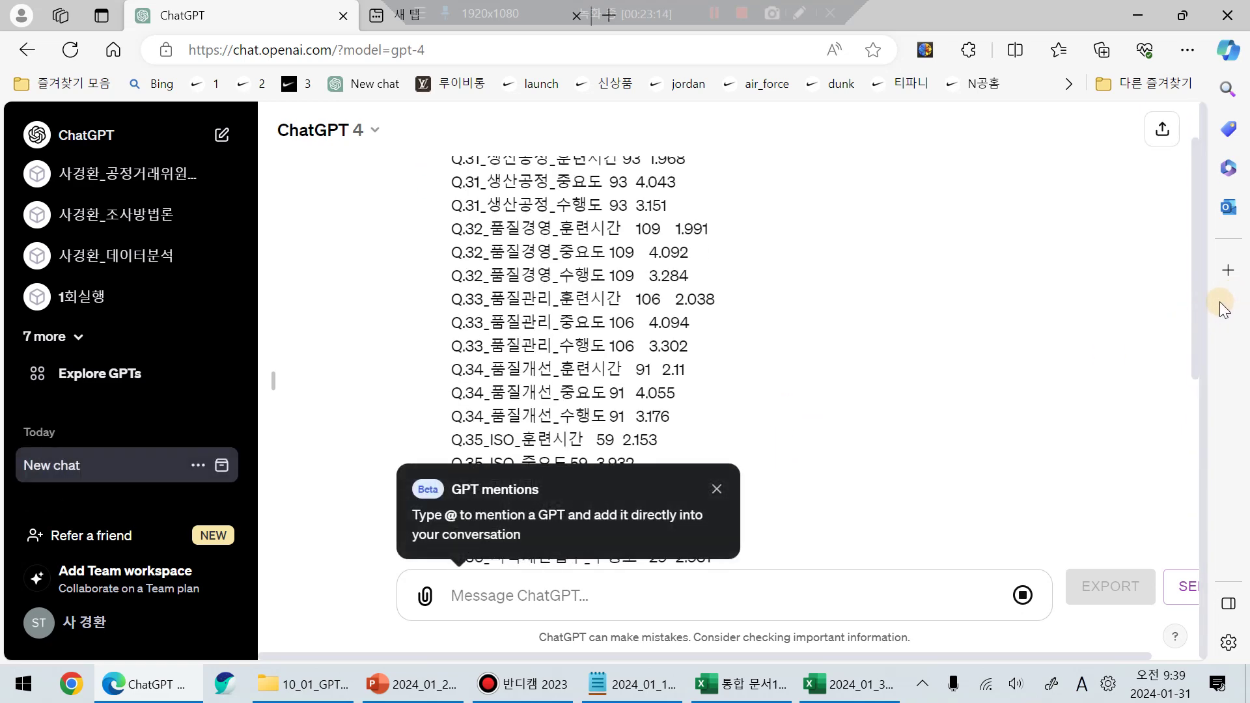
pyautogui.moveTo(1198, 306); pyautogui.dragTo(1193, 504)
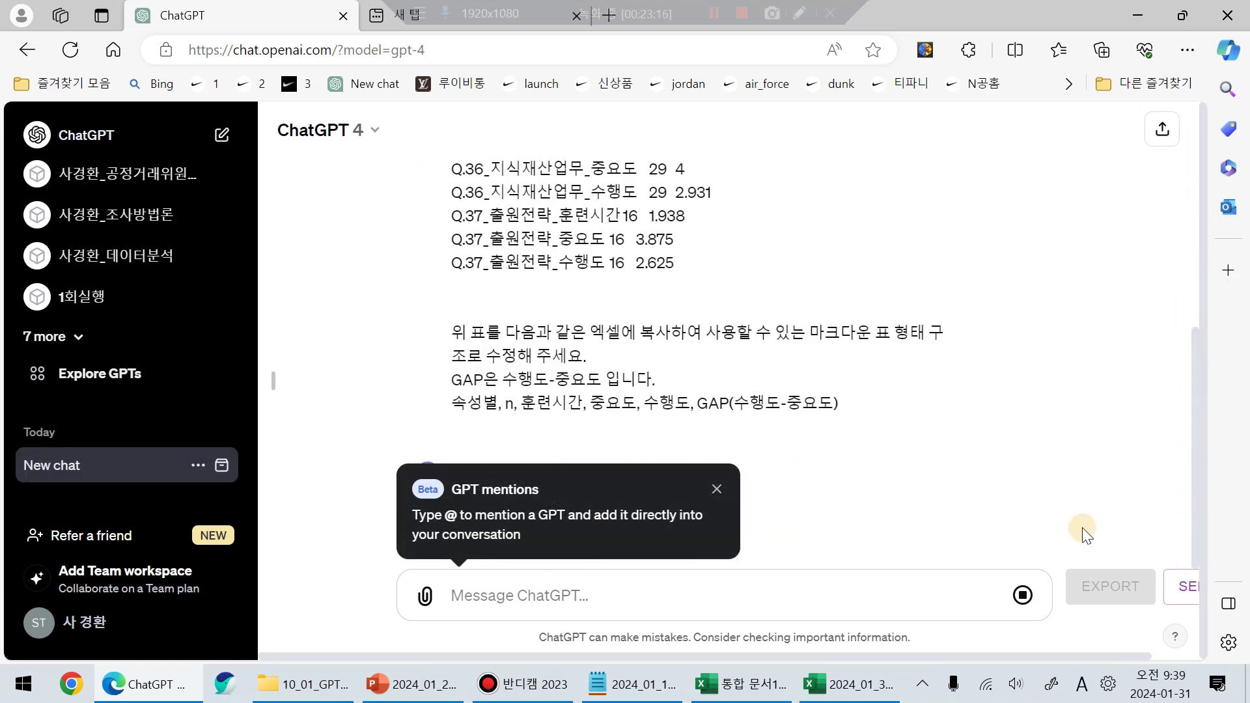
pyautogui.click(721, 488)
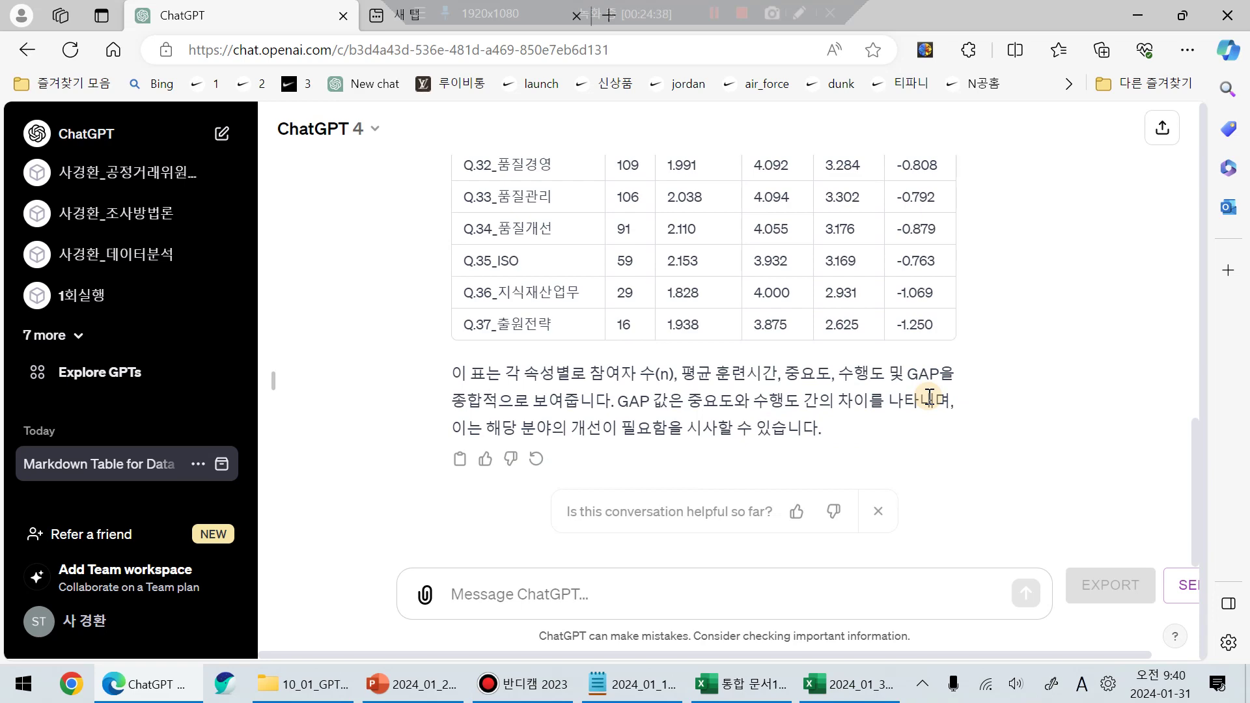
# - Examine the generated table from the 속성별 column through GAP, closing the Copilot pane if it opens
pyautogui.scroll(3, 977, 326)
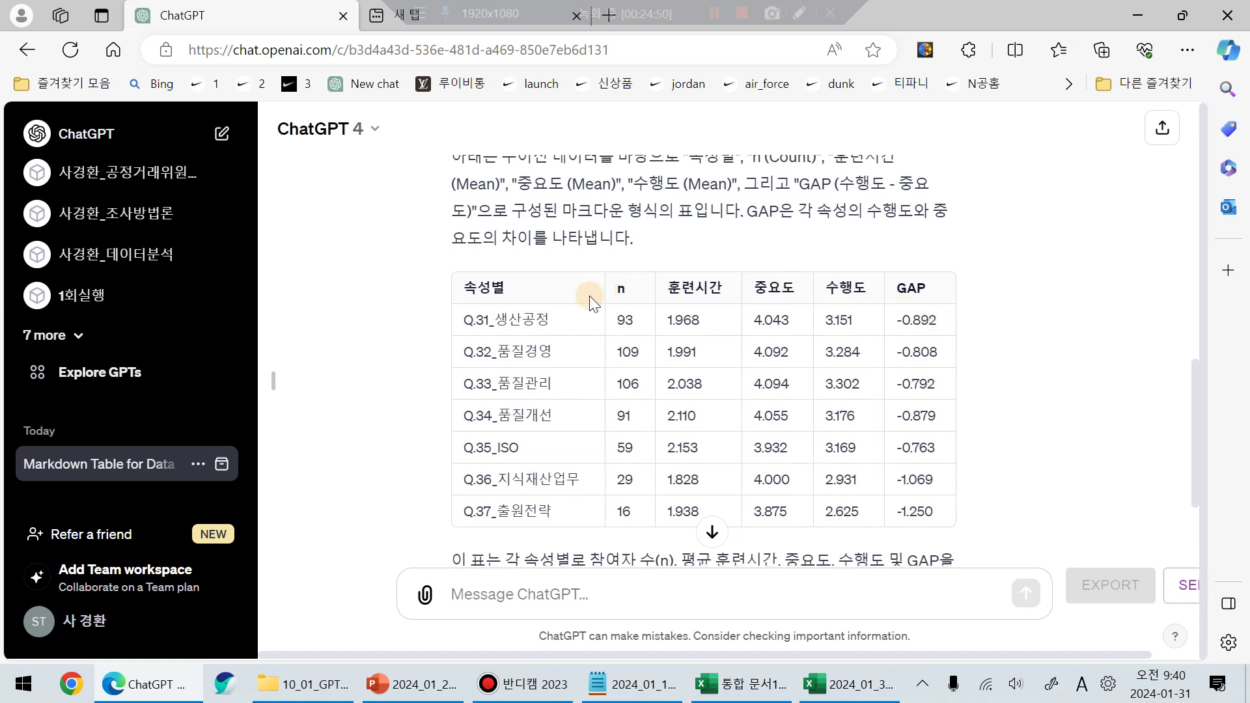
pyautogui.moveTo(456, 287); pyautogui.dragTo(915, 505)
pyautogui.click(949, 473)
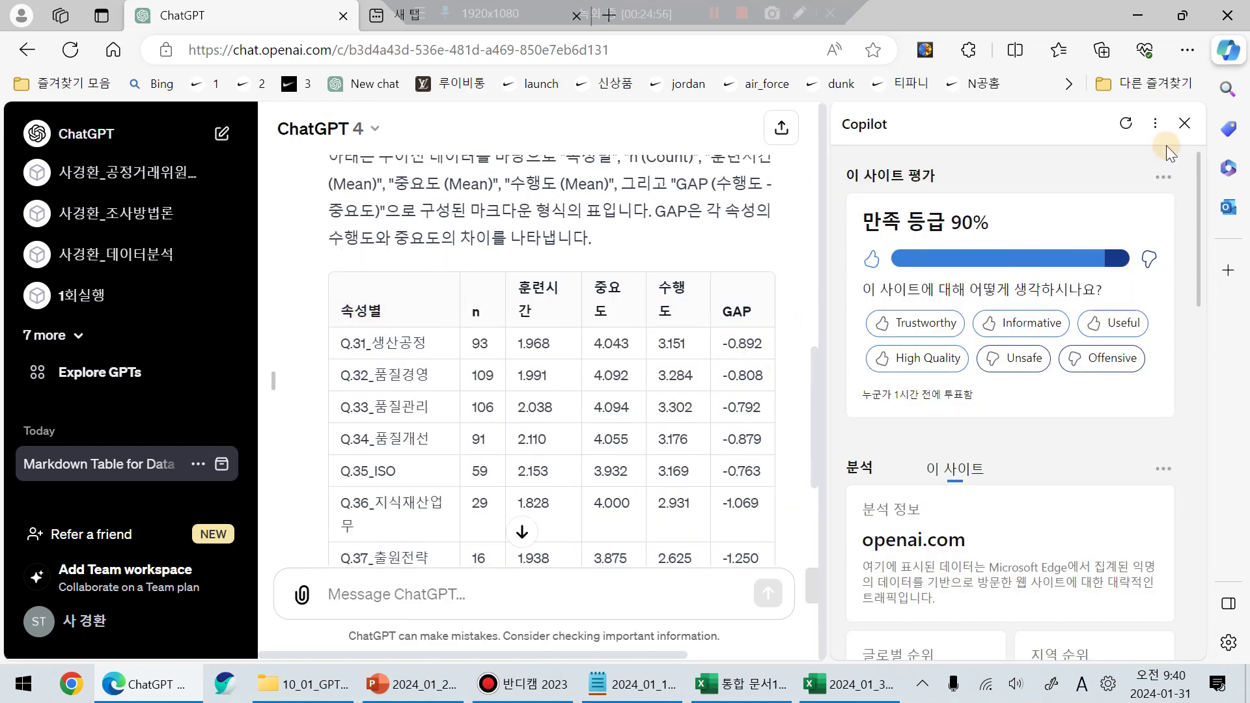
pyautogui.click(1183, 123)
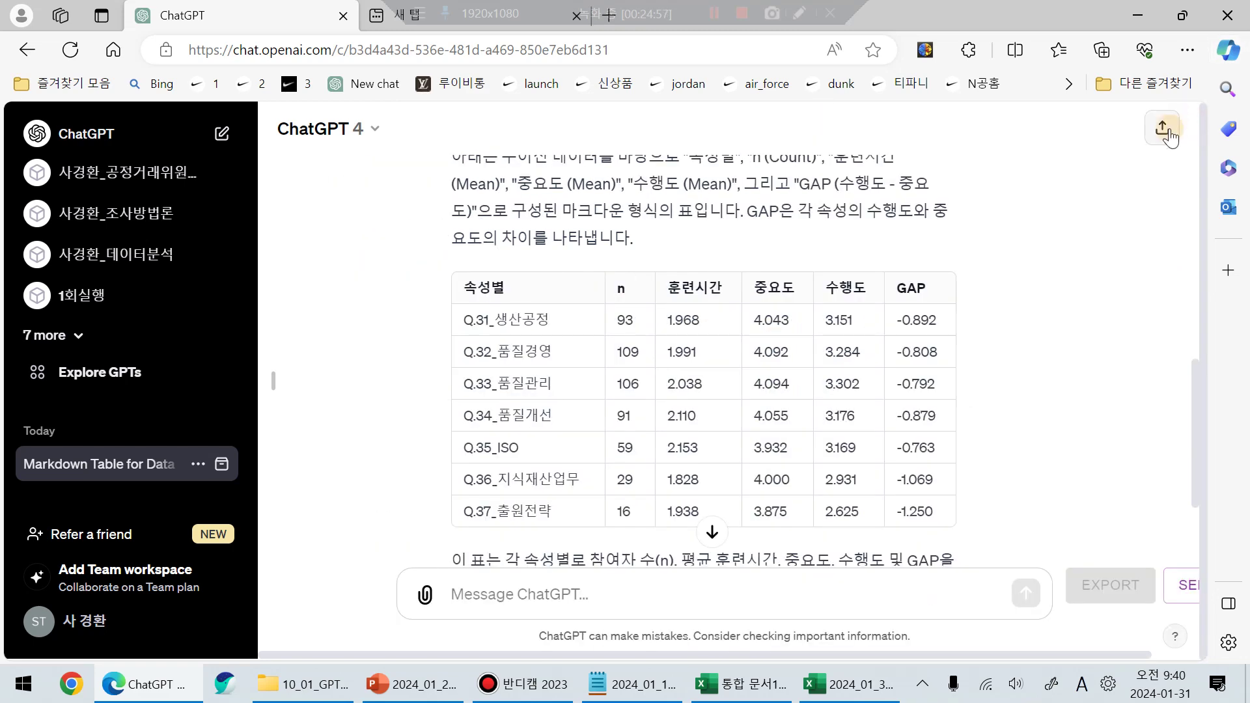
# - Switch to the Excel workbook and copy the prompt in B42 of the 기본작성법 sheet about saving the output as an Excel file
pyautogui.click(852, 683)
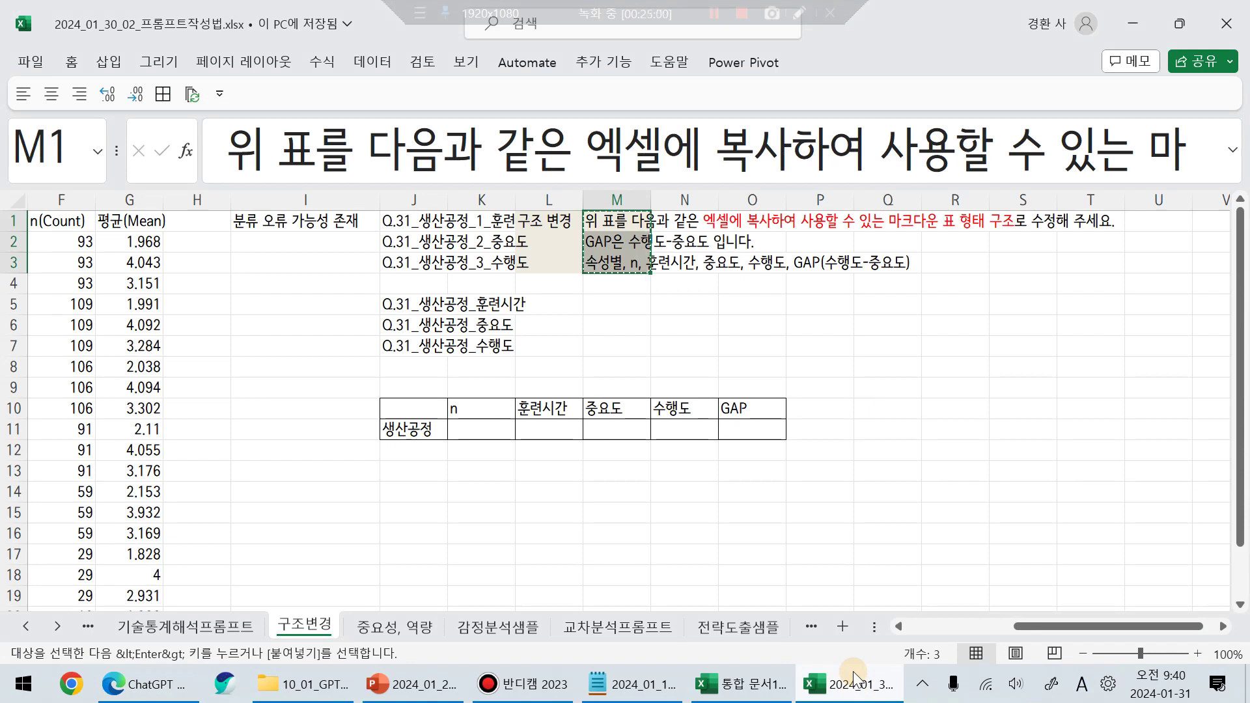
pyautogui.click(26, 627)
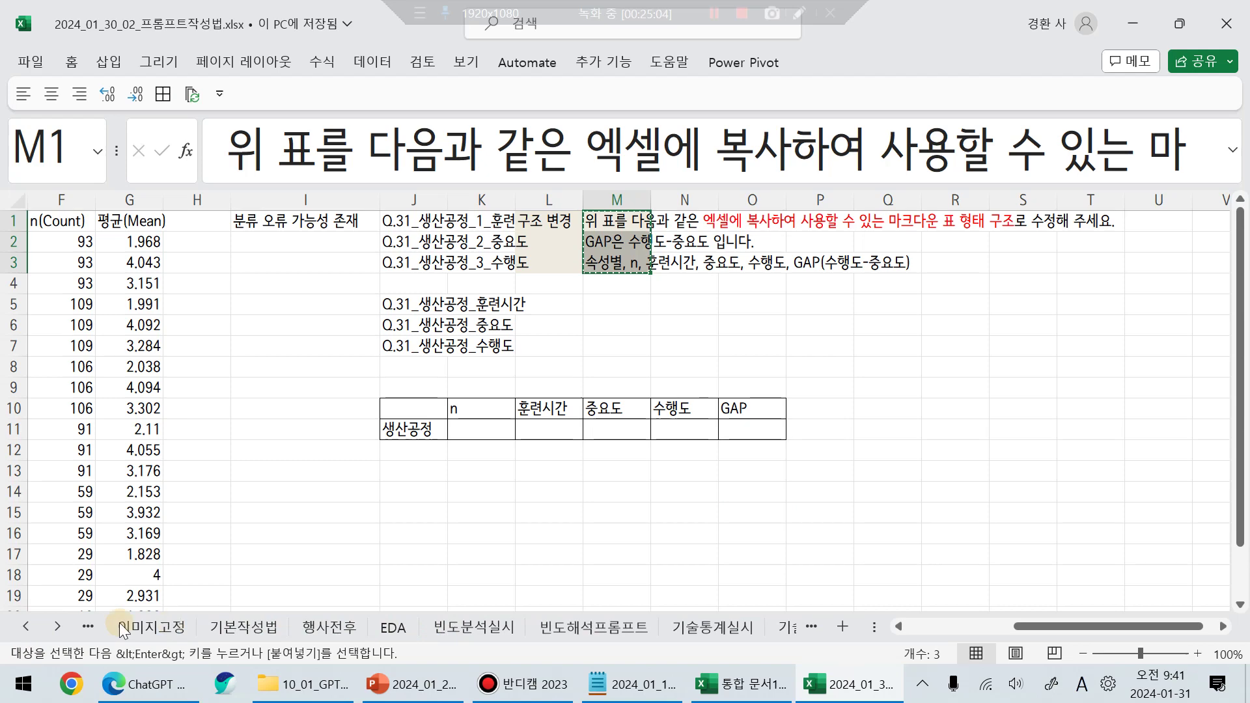
pyautogui.click(22, 629)
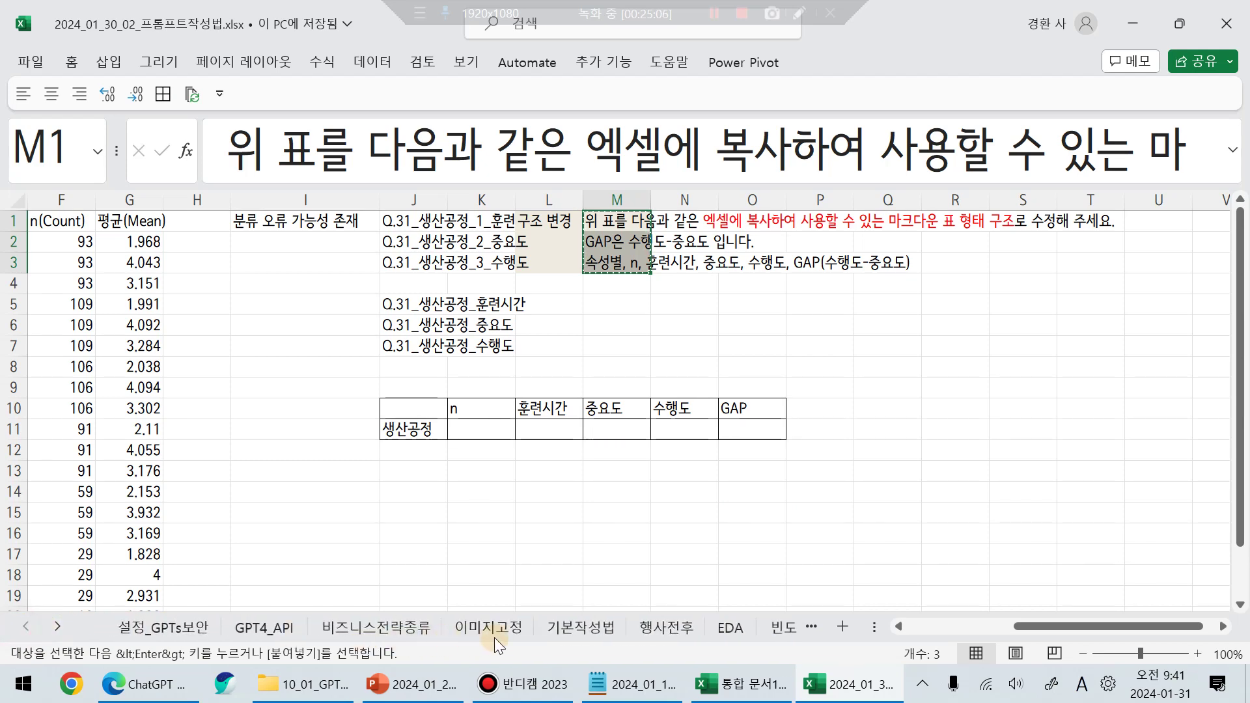
pyautogui.click(576, 627)
pyautogui.scroll(-2, 572, 558)
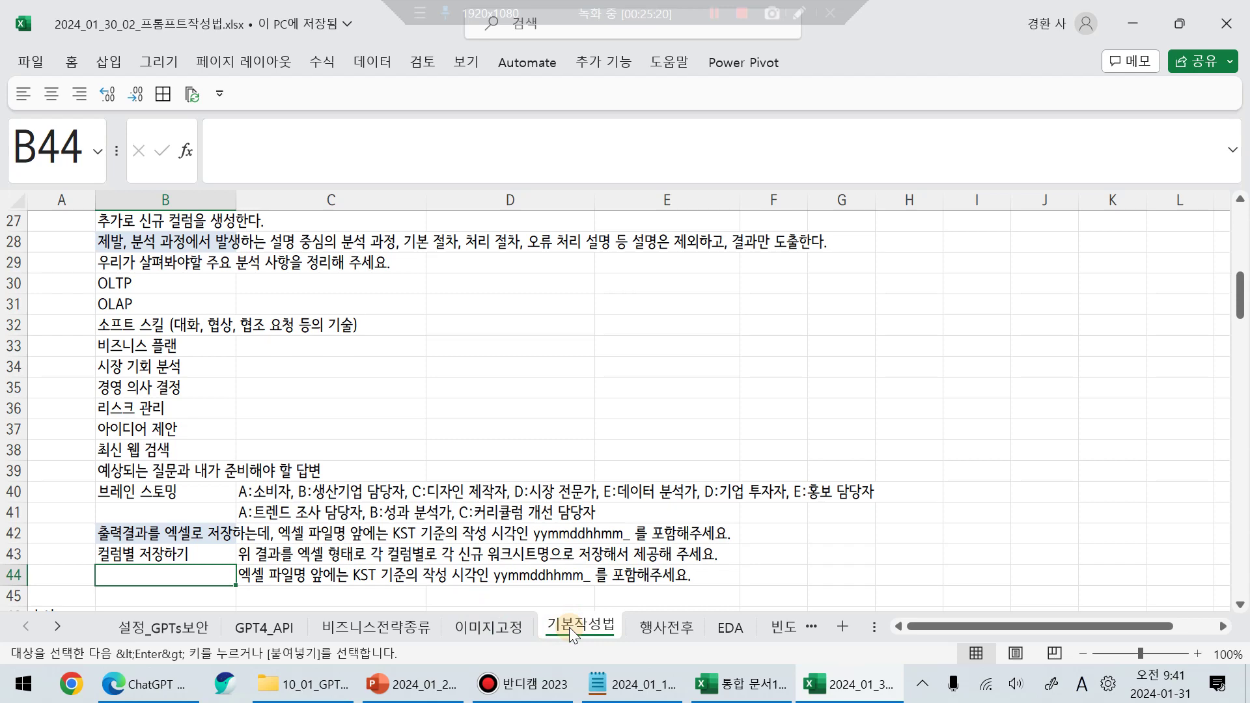
pyautogui.scroll(2, 223, 365)
pyautogui.scroll(-2, 223, 365)
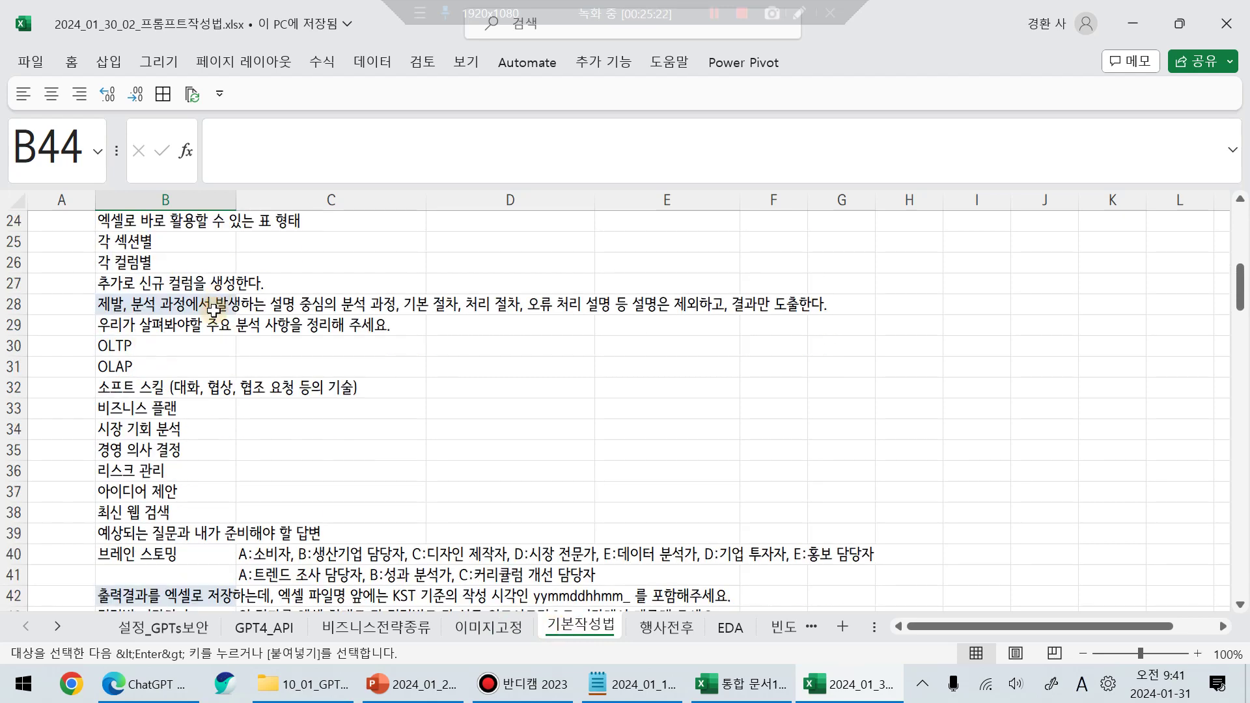
pyautogui.click(157, 531)
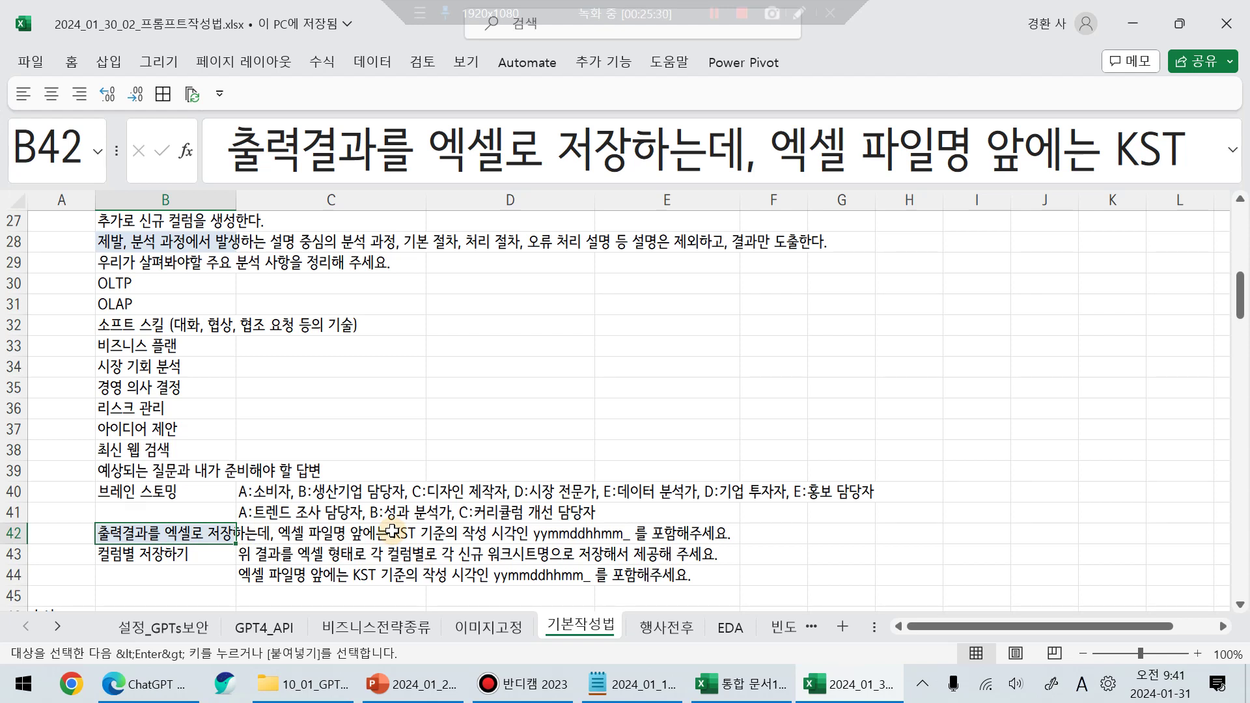
pyautogui.hotkey('ctrl', 'c')
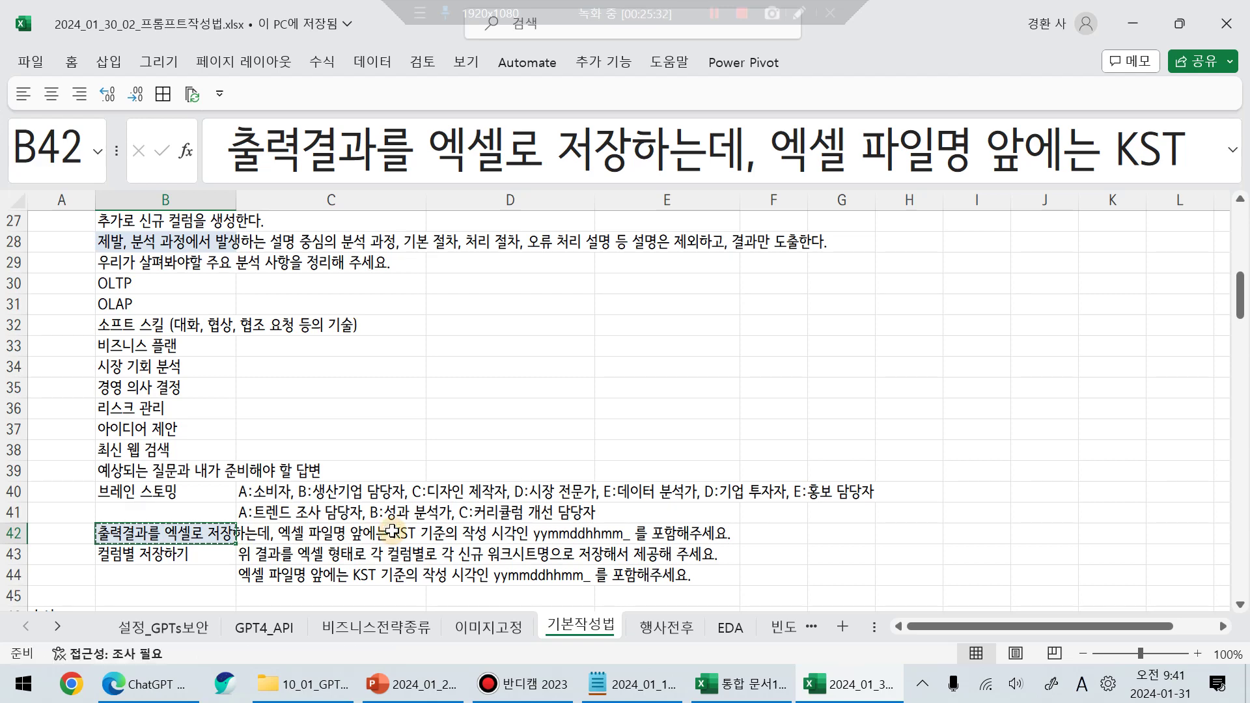
# - Paste the Excel-saving prompt with the yymmddhhmm_ file name prefix into the ChatGPT message and remove the attached image
pyautogui.click(144, 683)
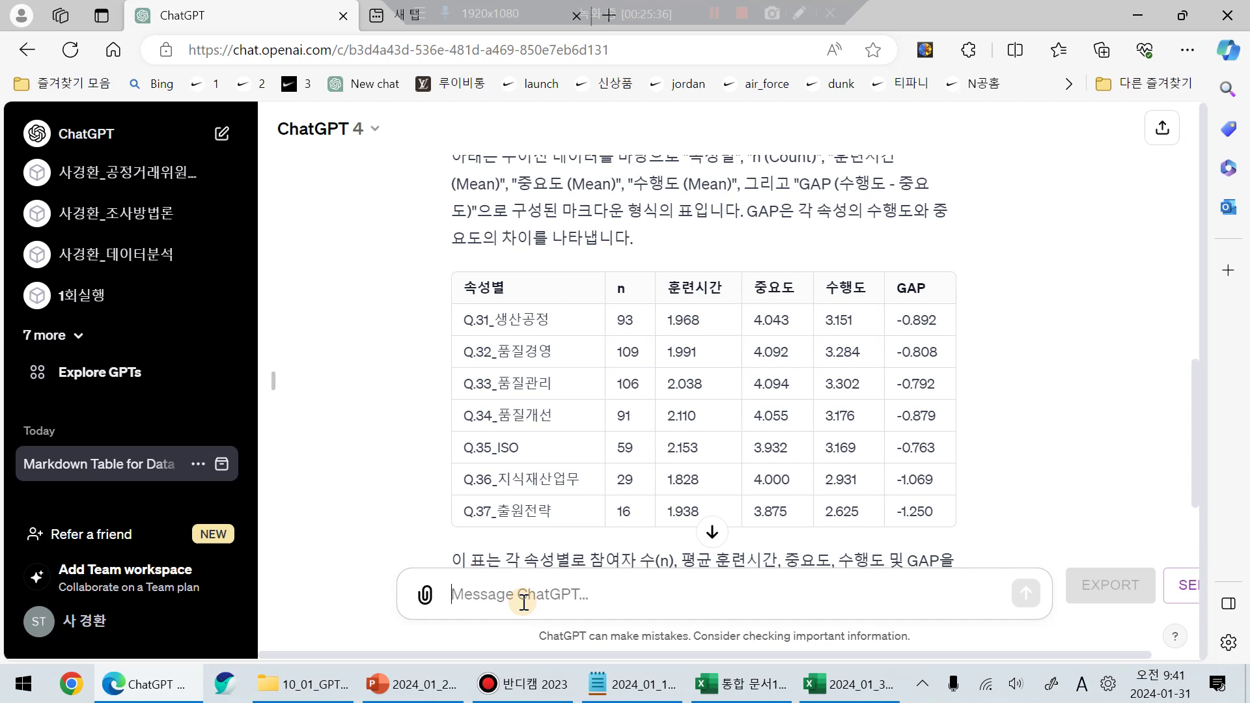
pyautogui.hotkey('ctrl', 'v')
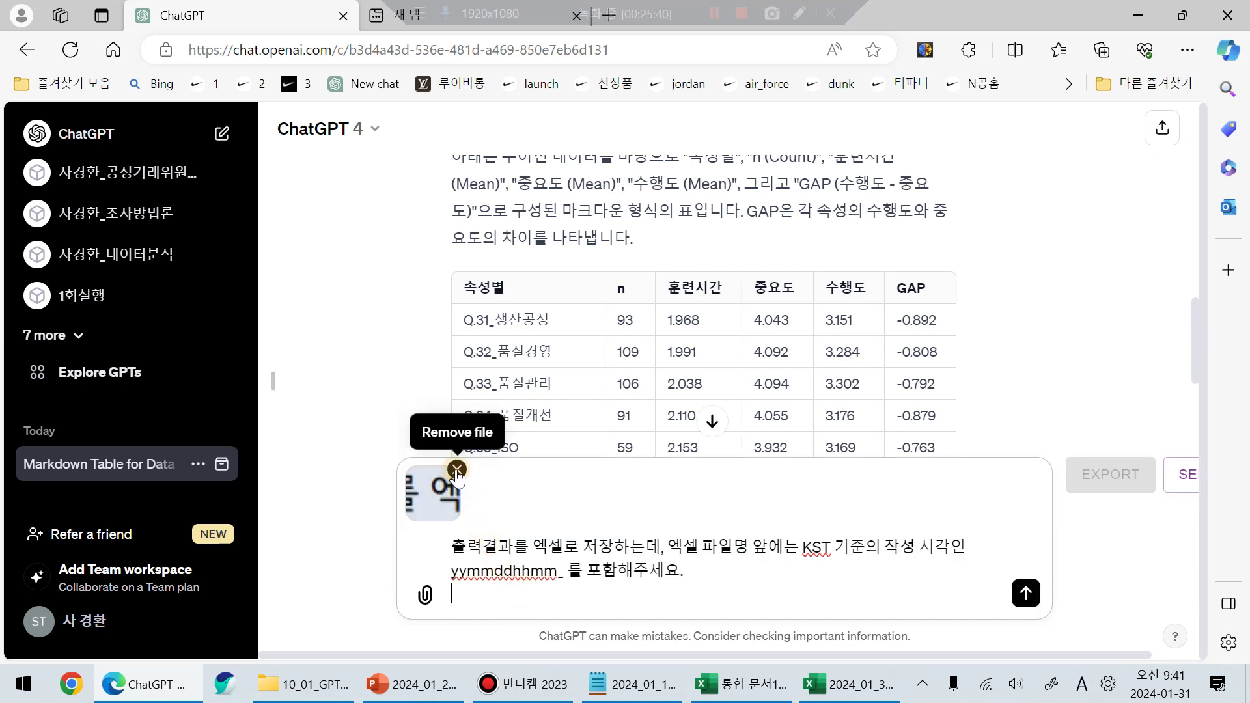
pyautogui.click(457, 469)
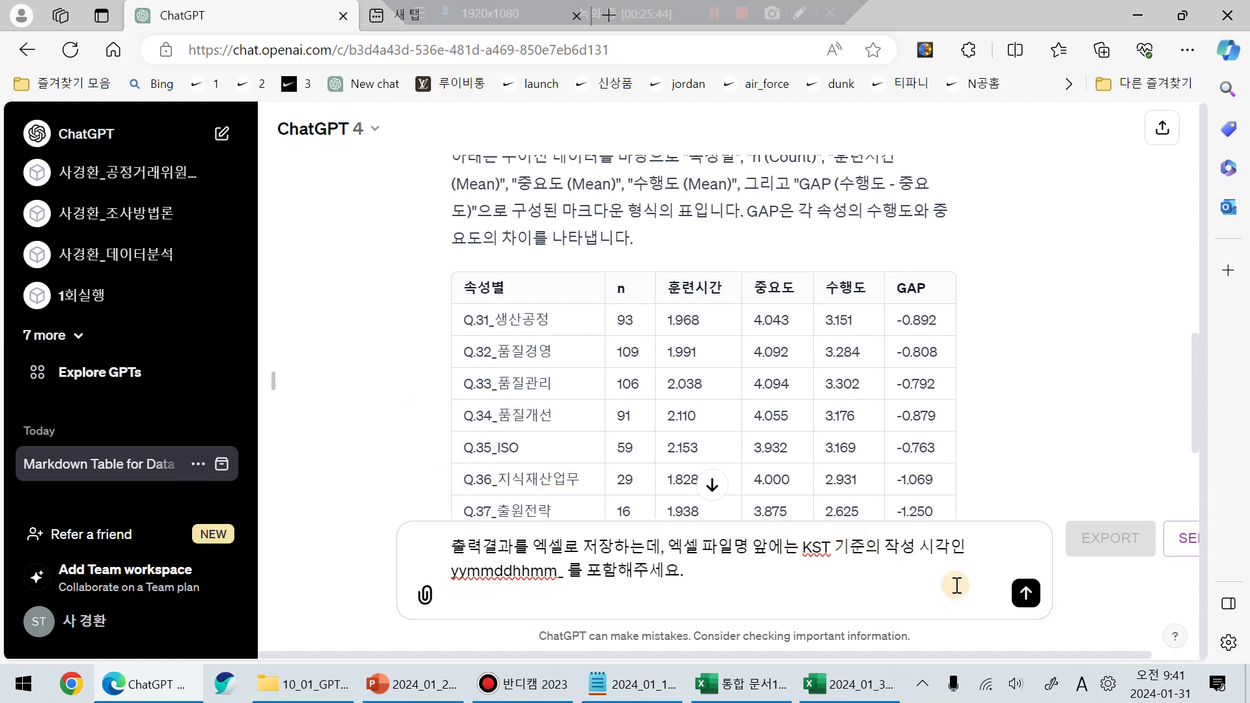
# - Send the Excel-saving prompt and expand the analysis to review the Python code that builds the file
pyautogui.click(1027, 594)
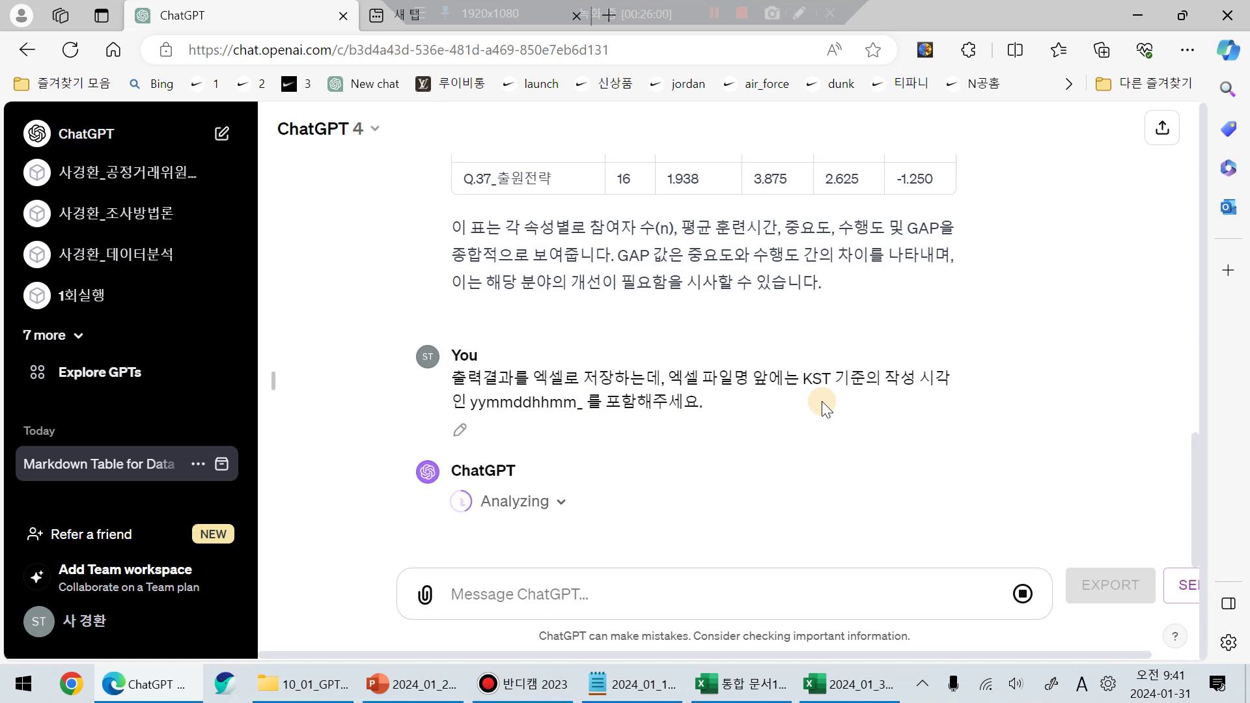
pyautogui.click(561, 501)
pyautogui.scroll(3, 719, 333)
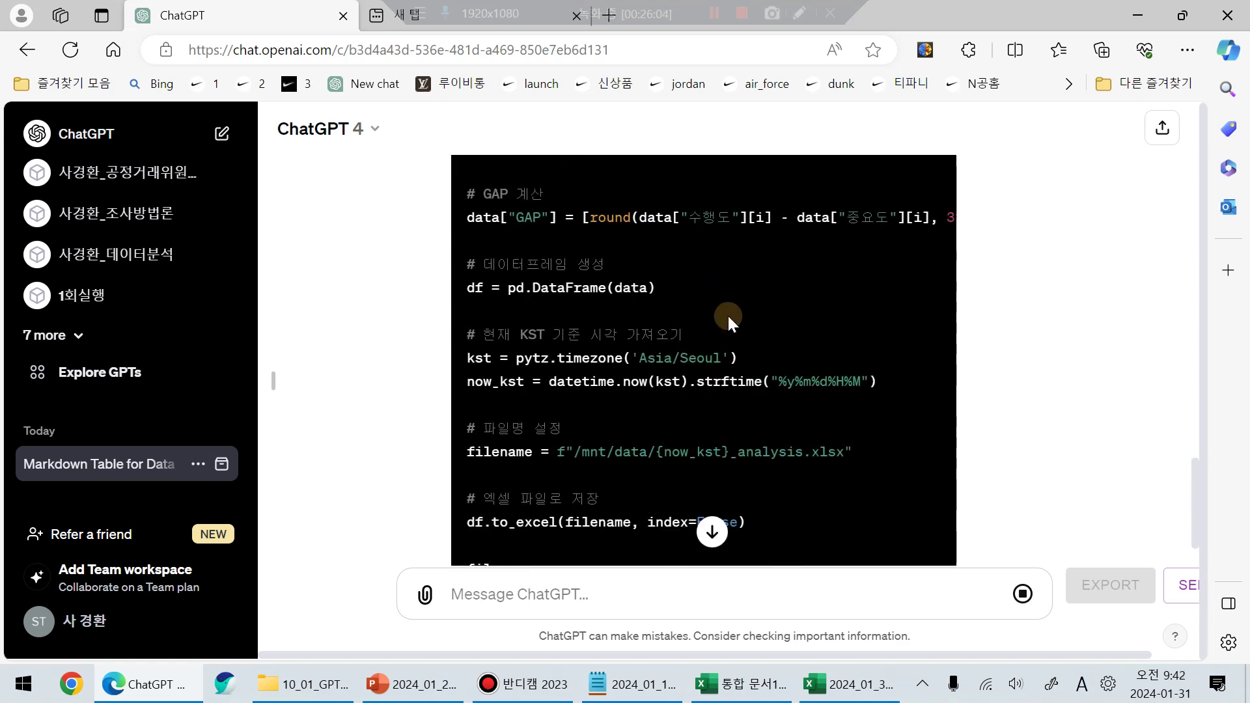
pyautogui.scroll(2, 736, 289)
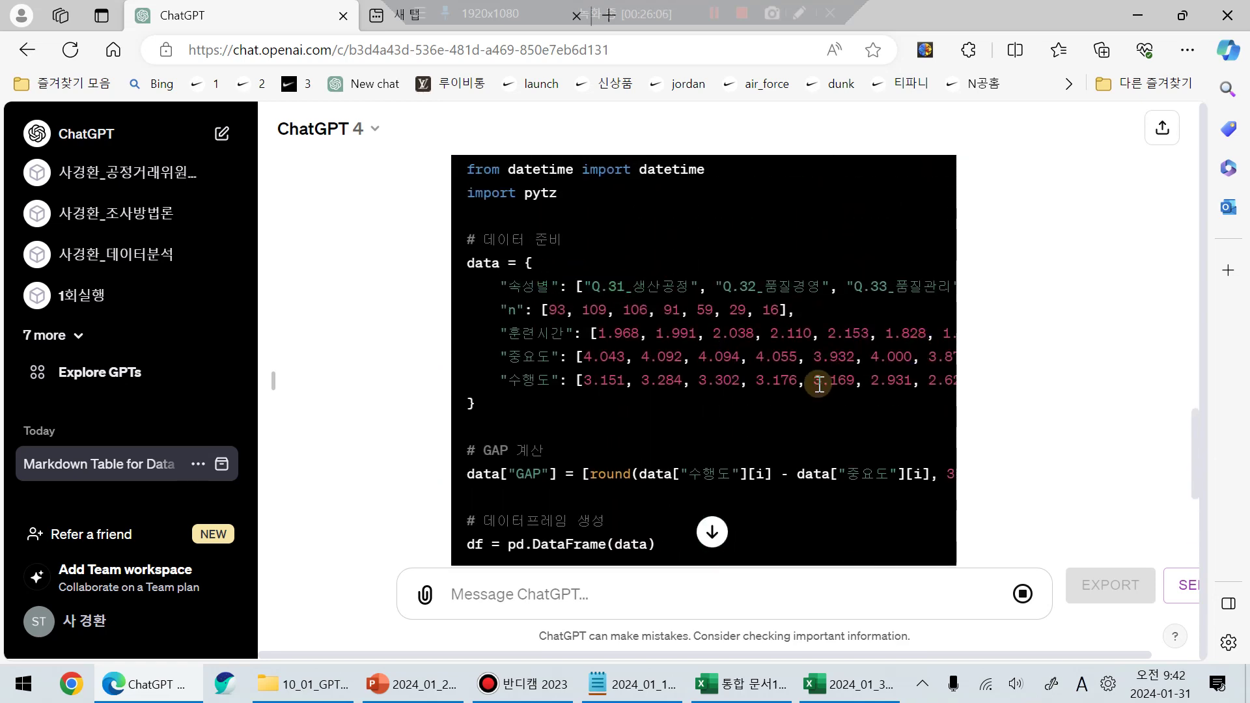
pyautogui.scroll(-7, 779, 377)
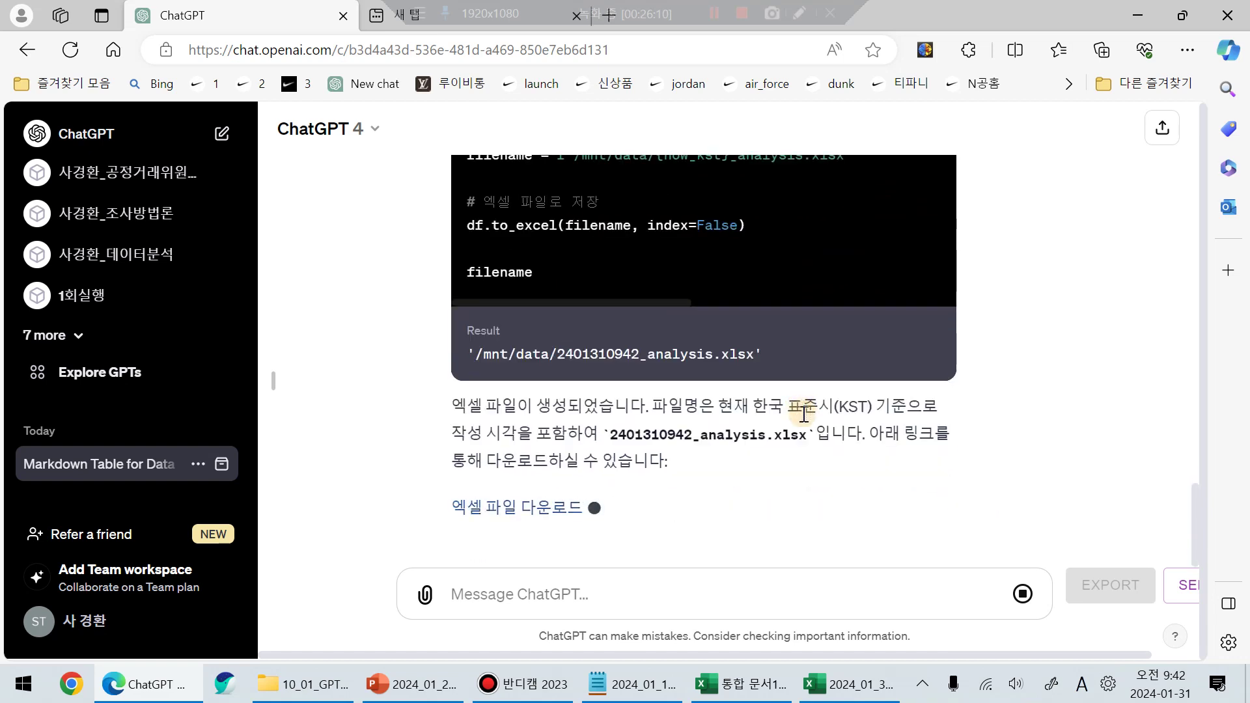
# - Download the generated Excel file with the save-as option and browse to the local disk (C:) as its destination
pyautogui.click(530, 494)
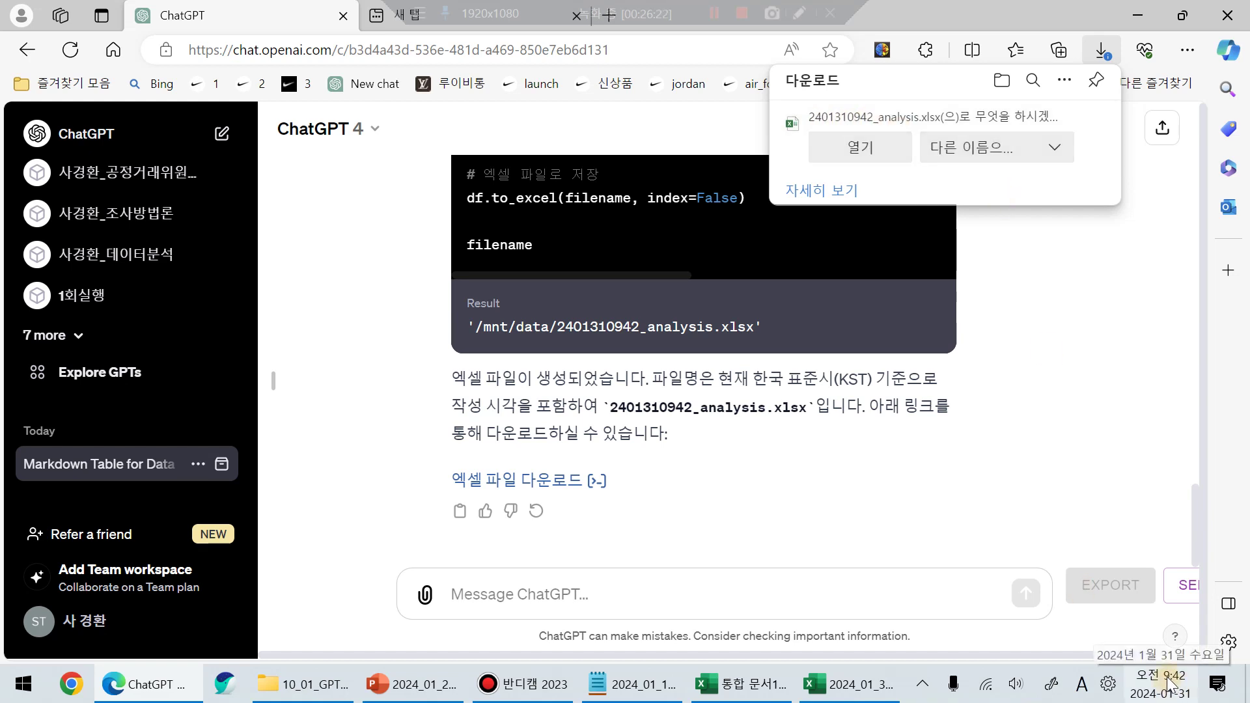
pyautogui.click(978, 154)
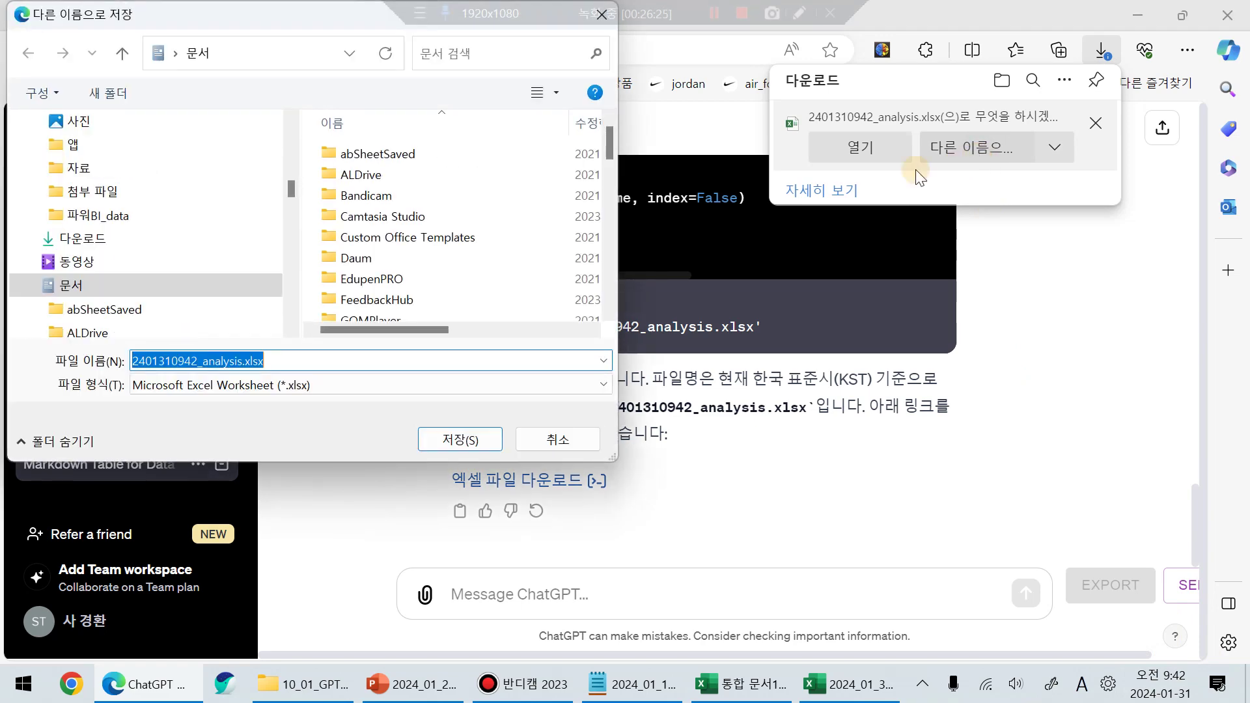
pyautogui.moveTo(290, 190); pyautogui.dragTo(292, 260)
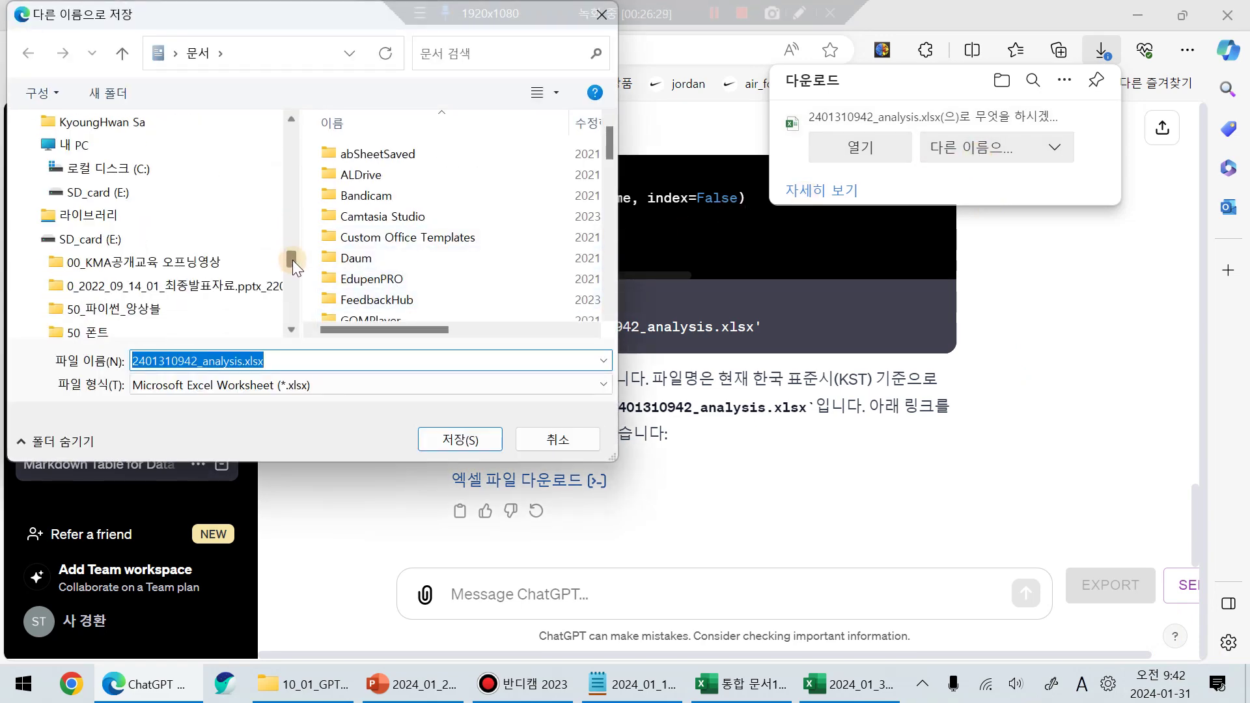
pyautogui.click(169, 170)
pyautogui.click(169, 171)
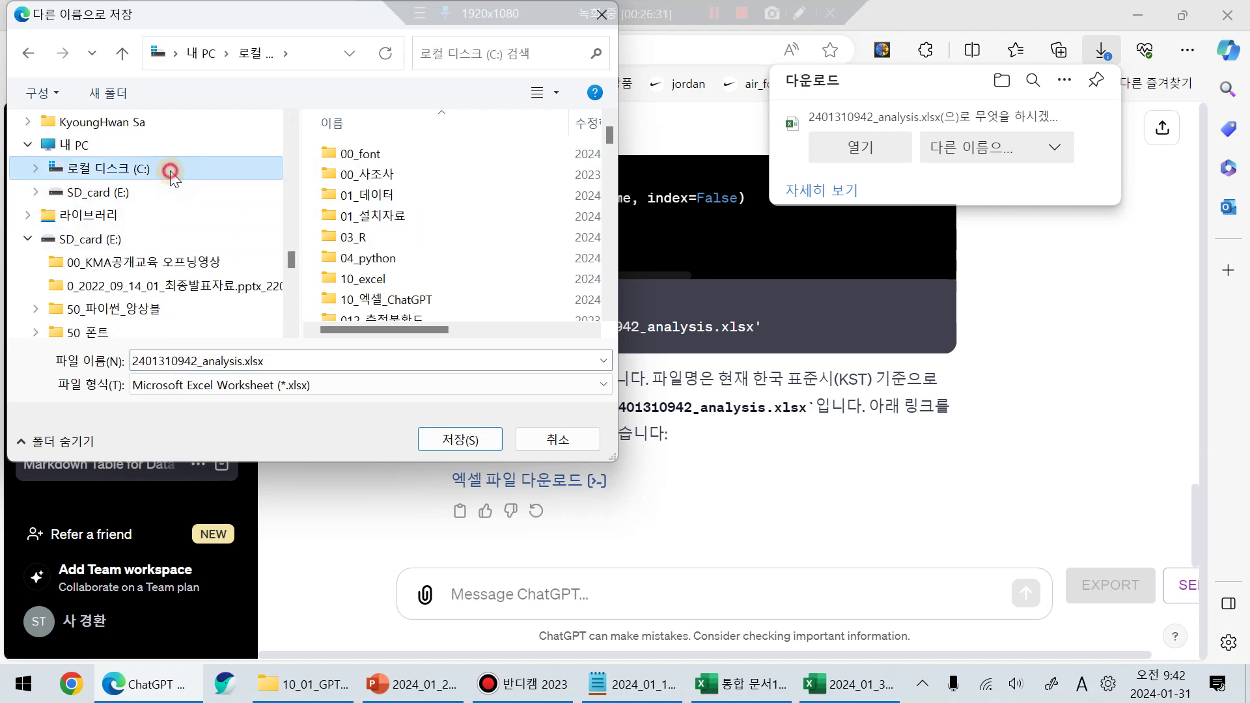
pyautogui.click(437, 257)
pyautogui.scroll(-3, 451, 260)
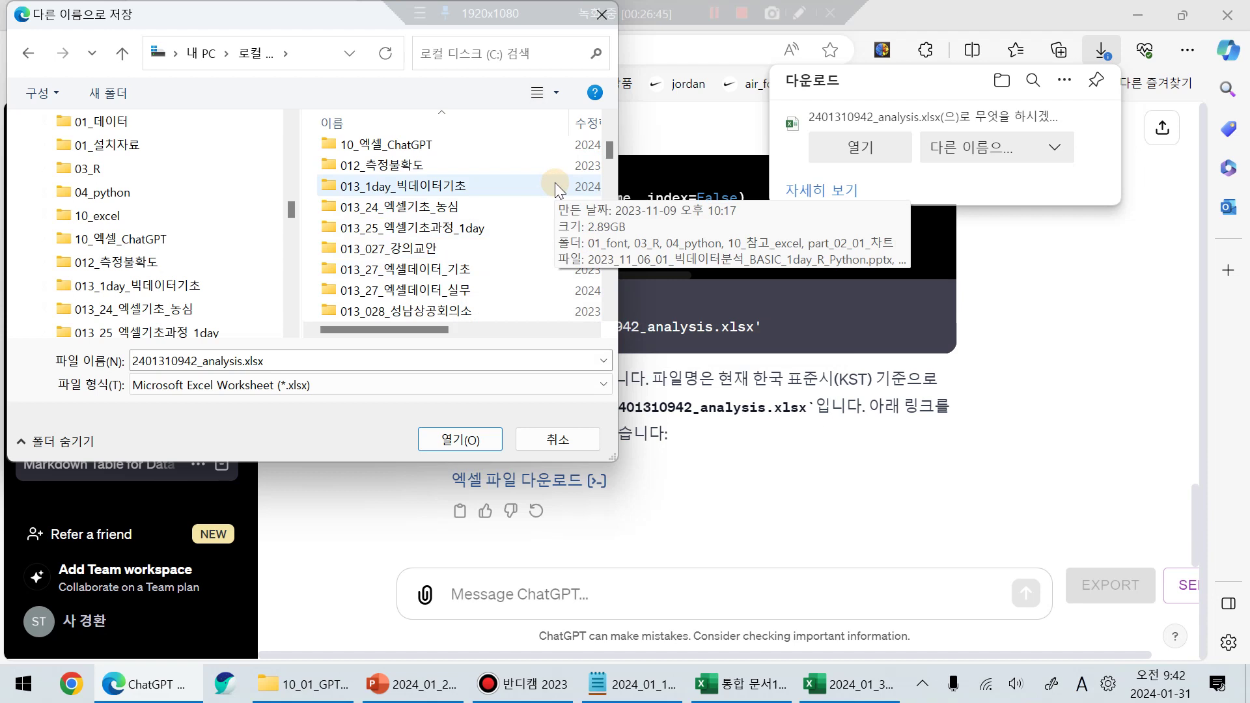
pyautogui.scroll(-1, 556, 181)
pyautogui.scroll(-5, 561, 214)
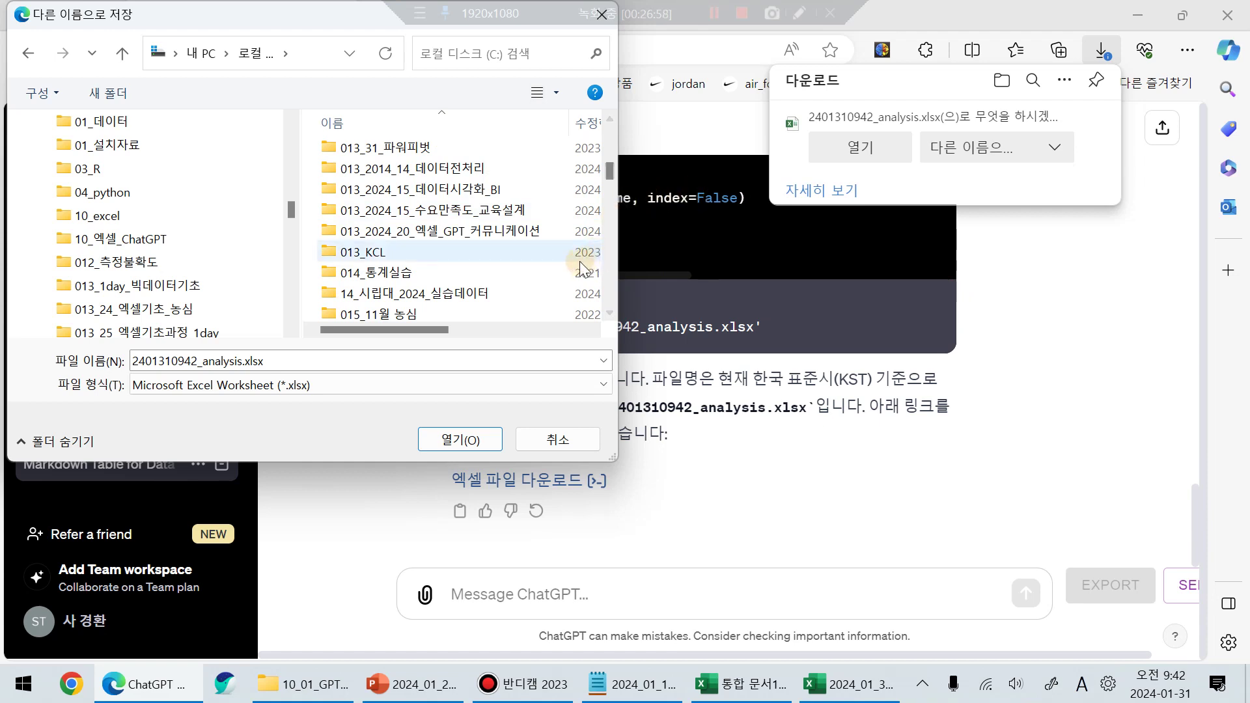
pyautogui.scroll(-1, 547, 260)
pyautogui.scroll(5, 542, 263)
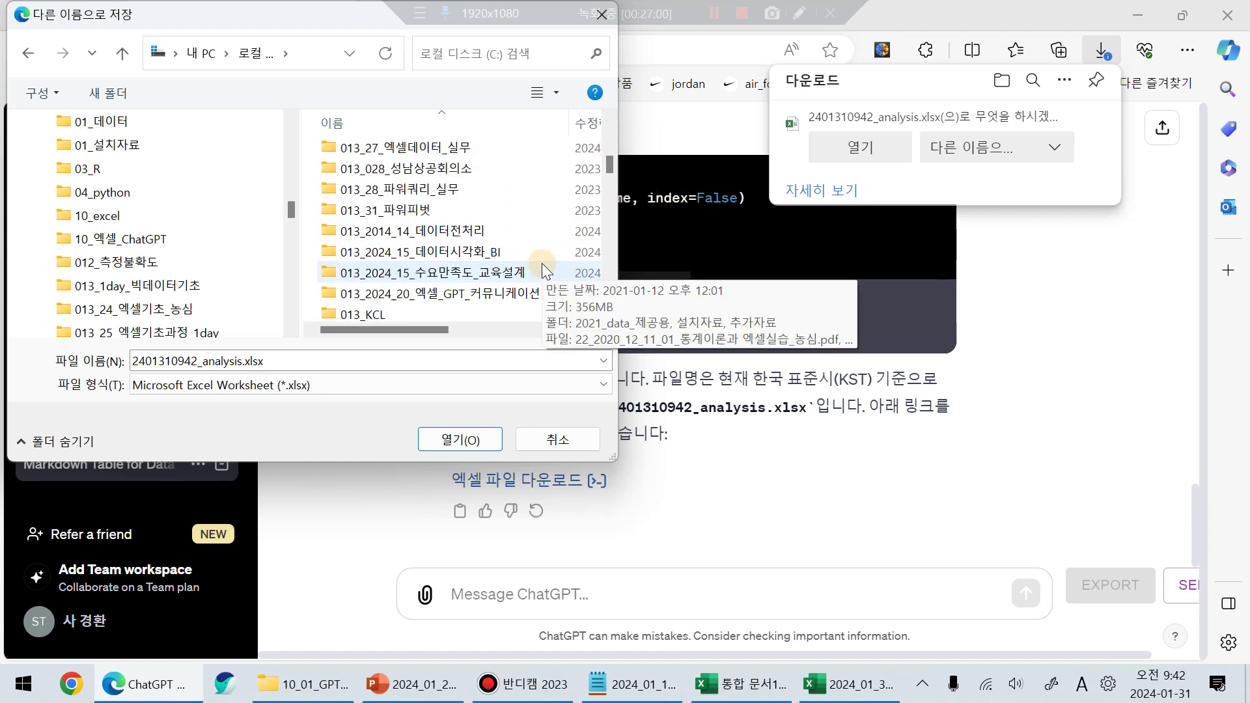
pyautogui.scroll(1, 541, 263)
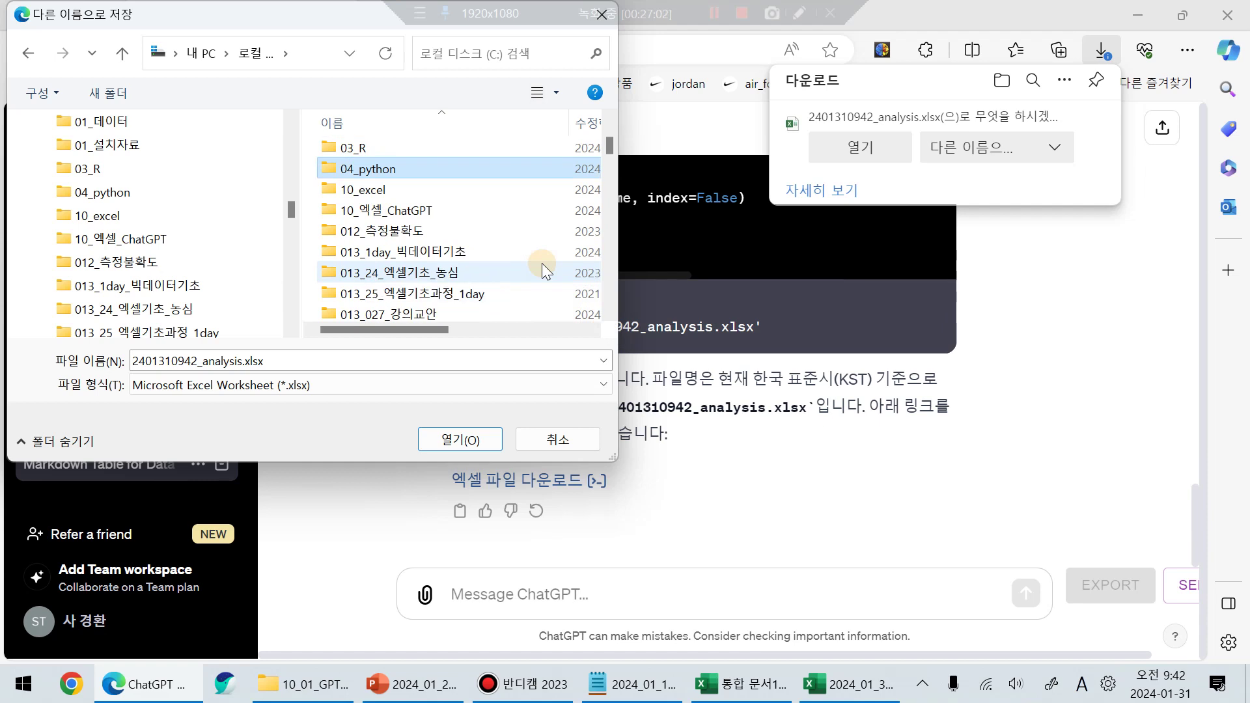
pyautogui.scroll(-1, 542, 262)
pyautogui.scroll(-3, 542, 263)
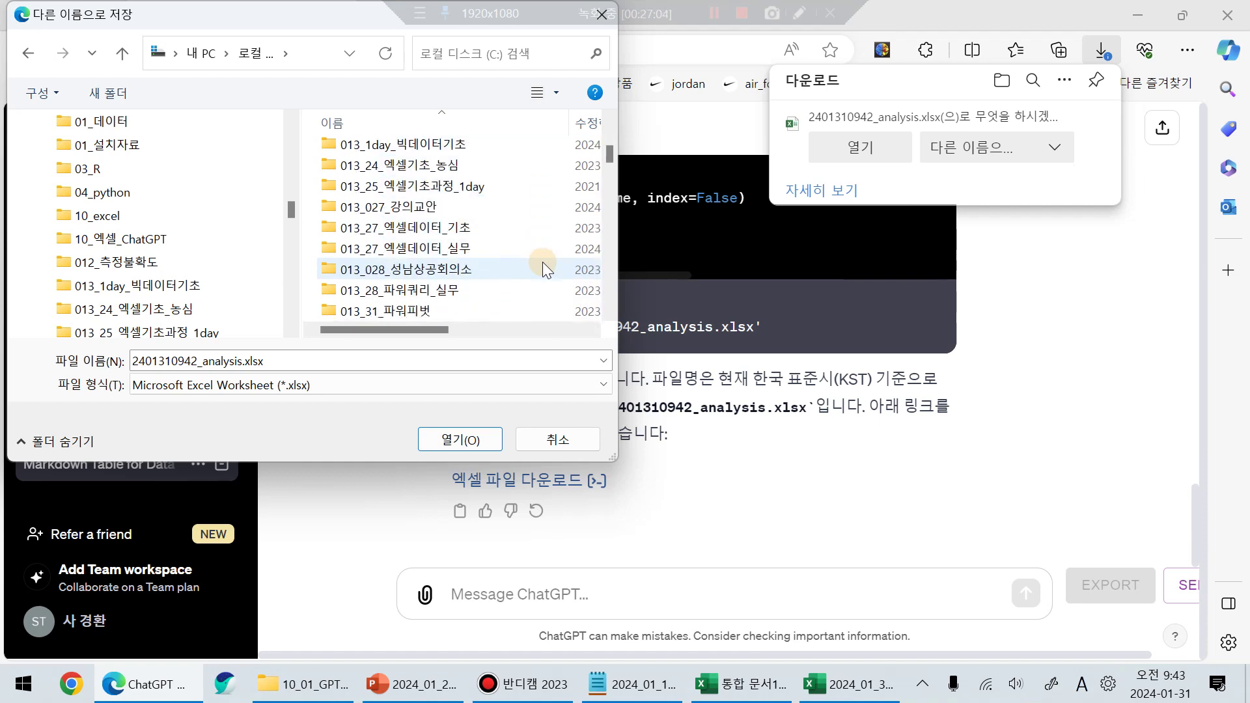
pyautogui.click(543, 267)
pyautogui.doubleClick(543, 267)
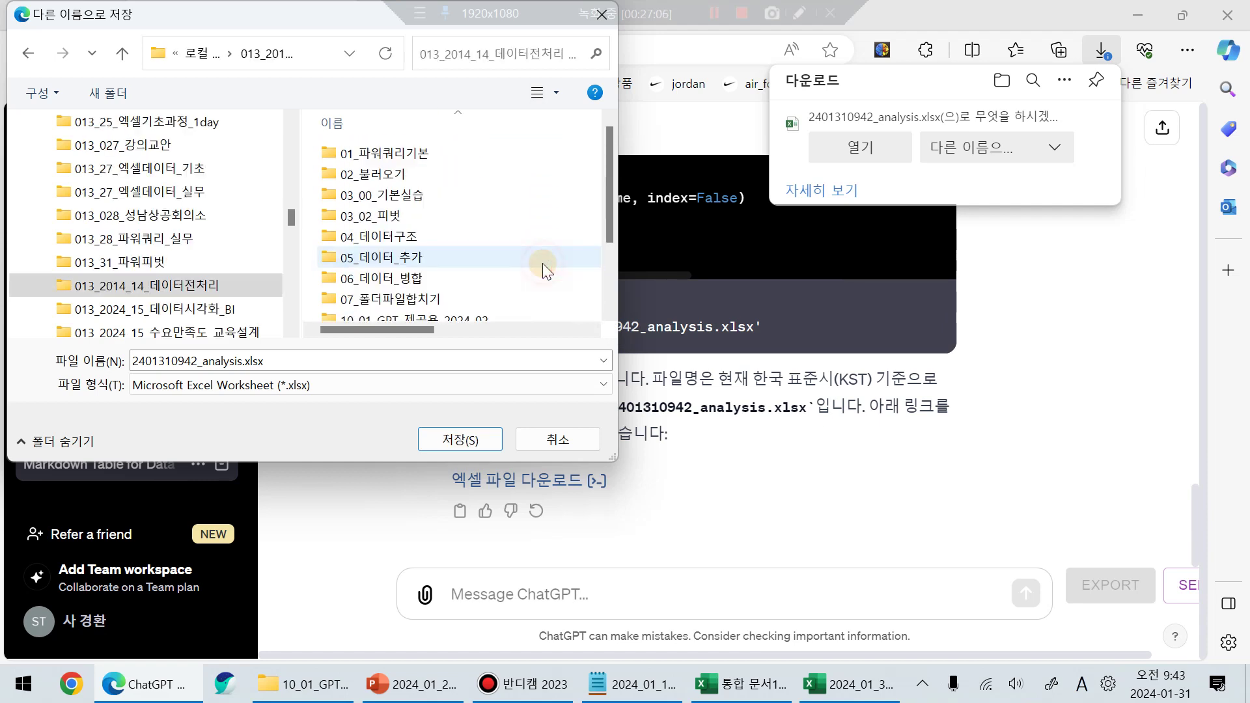
pyautogui.click(474, 440)
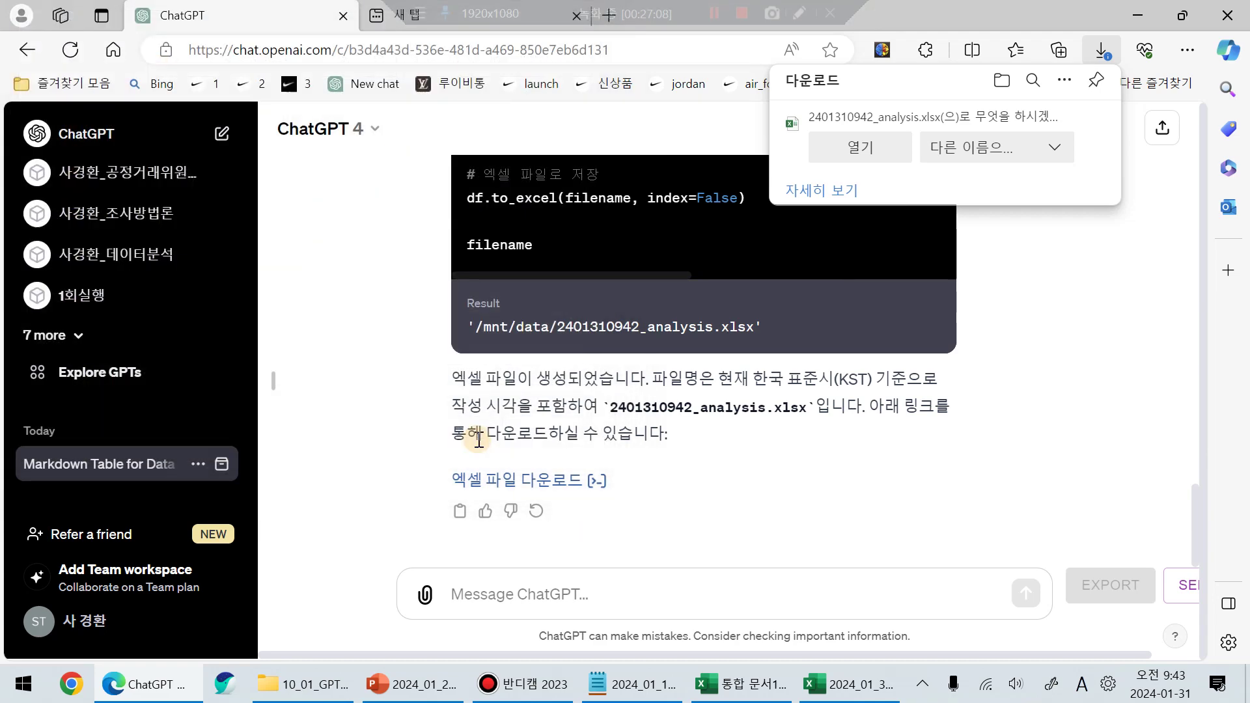
pyautogui.click(830, 132)
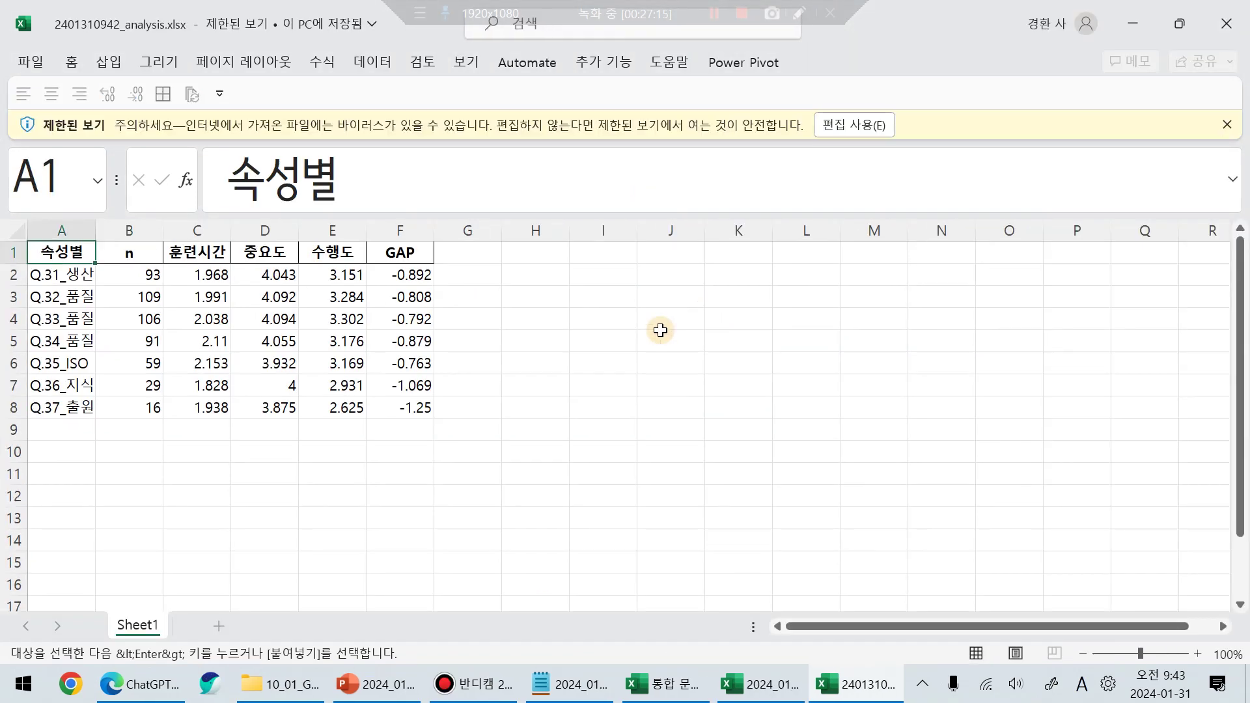
pyautogui.click(660, 330)
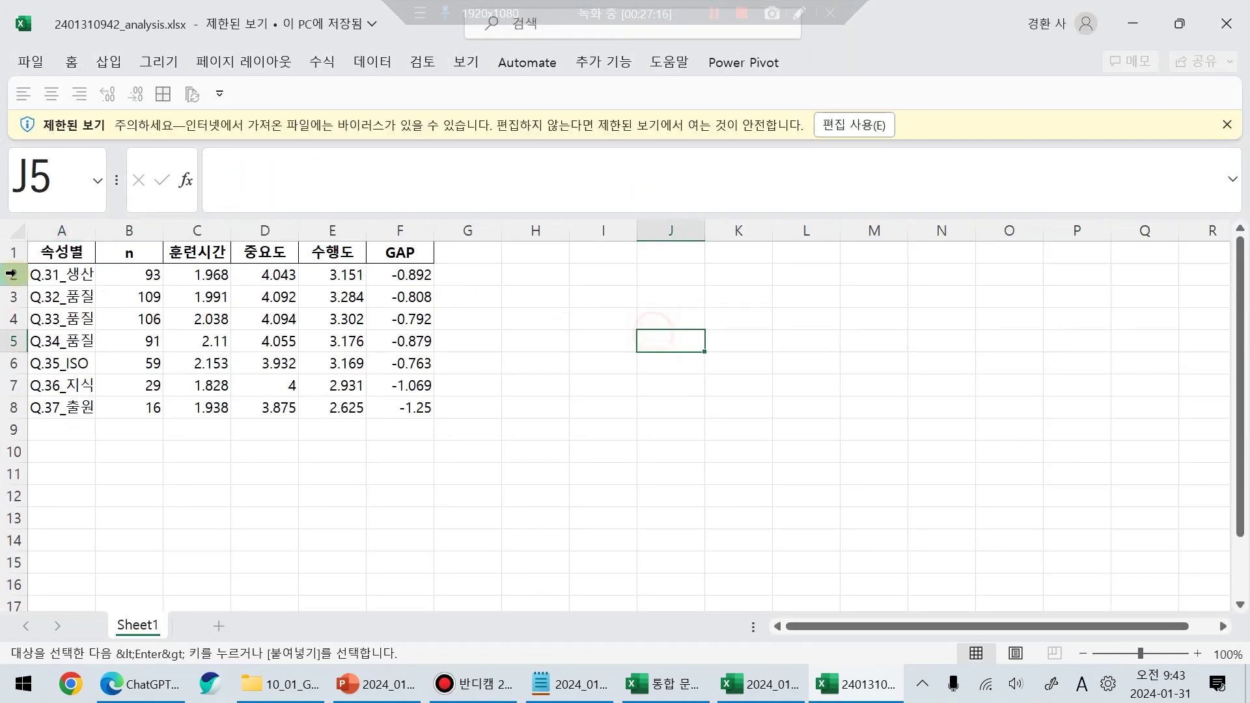
pyautogui.moveTo(59, 254); pyautogui.dragTo(404, 405)
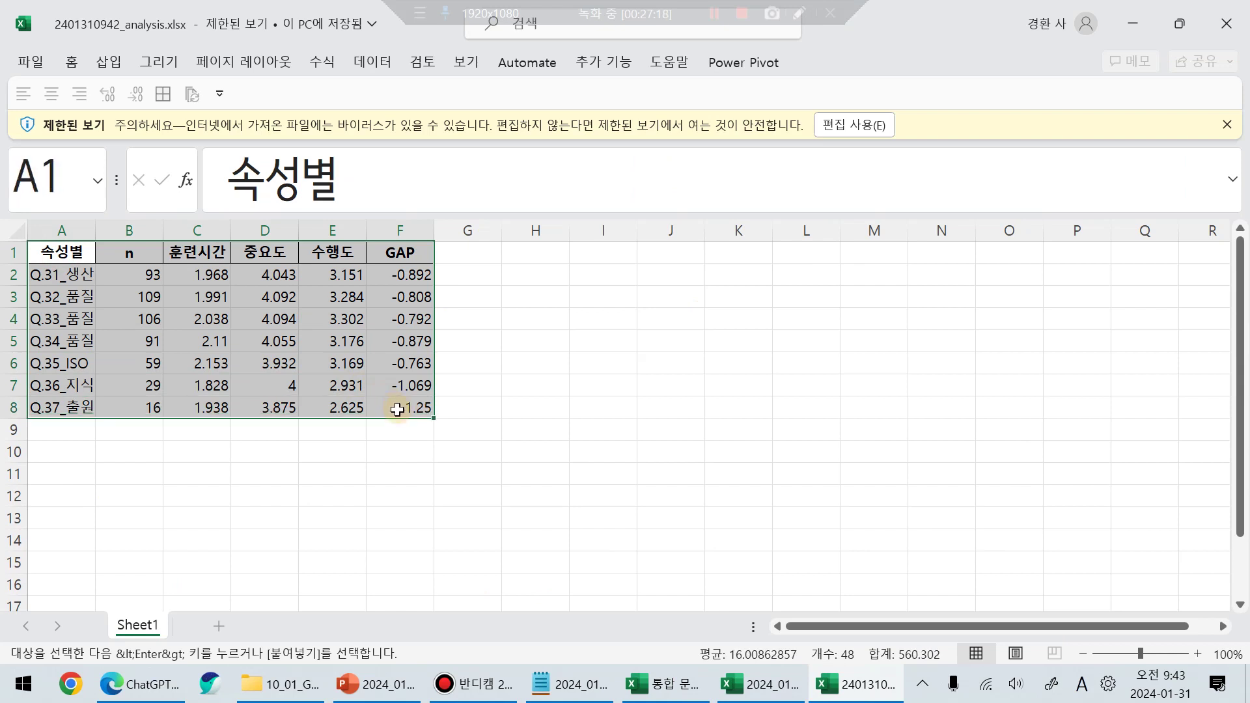